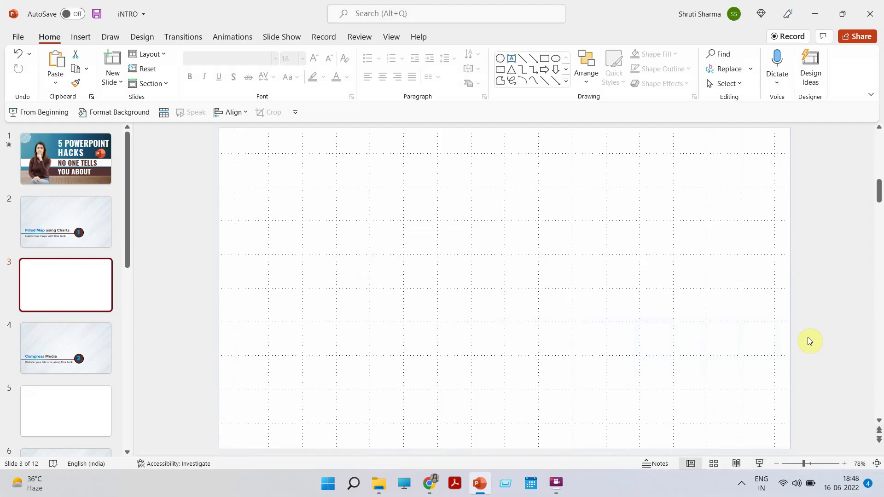
# Step: Pick the Filled Map chart type under Map in the Insert Chart dialog
pyautogui.click(81, 36)
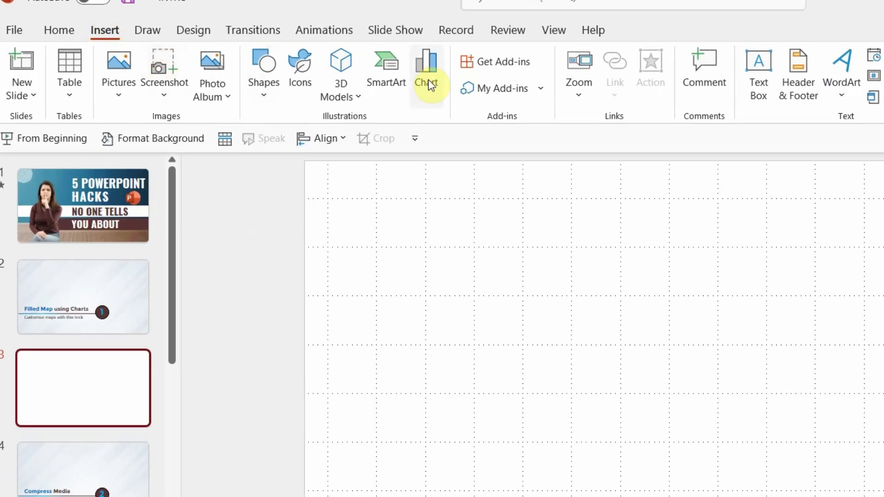
pyautogui.click(428, 79)
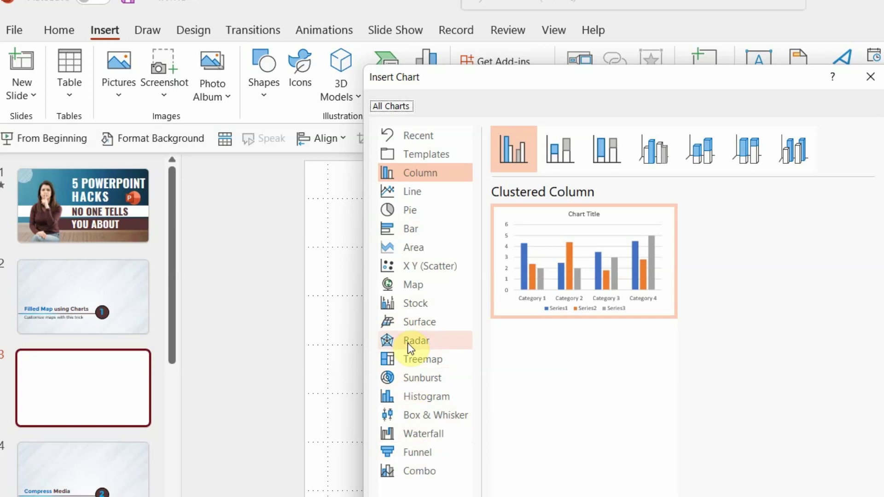
pyautogui.click(405, 287)
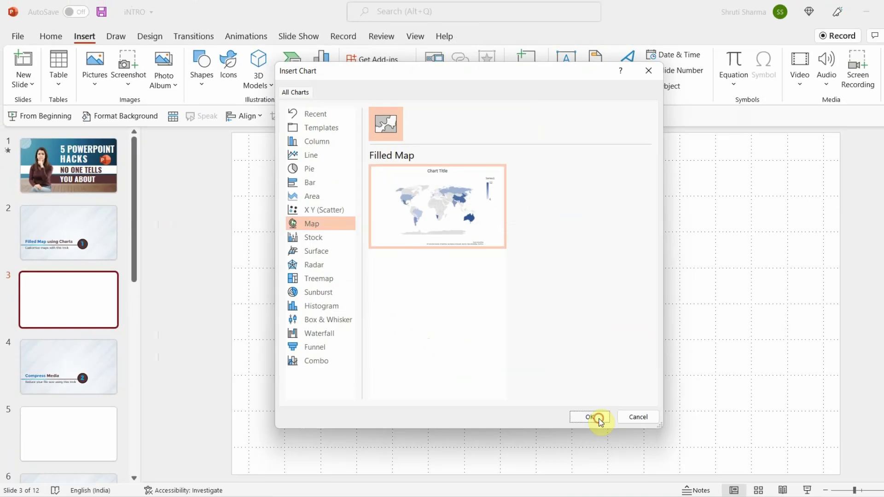
# Step: Insert the filled map chart, then move and resize its data sheet clear of the map
pyautogui.click(598, 418)
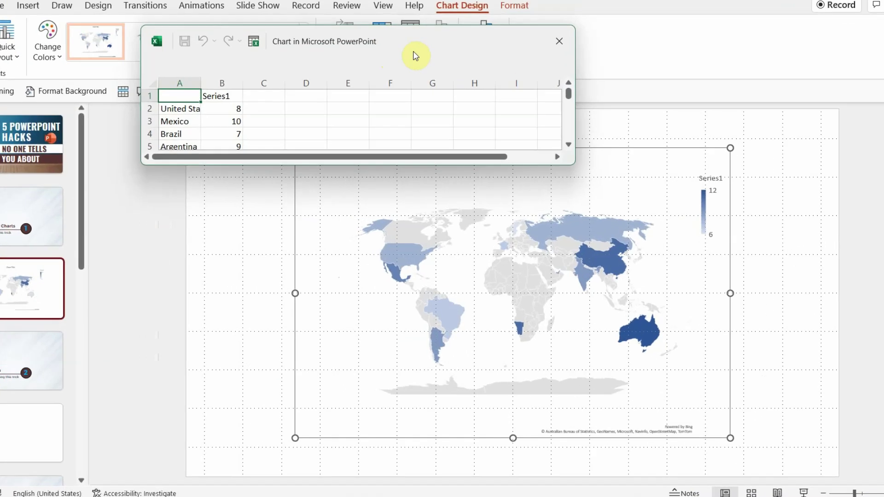
pyautogui.moveTo(430, 35); pyautogui.dragTo(319, 183)
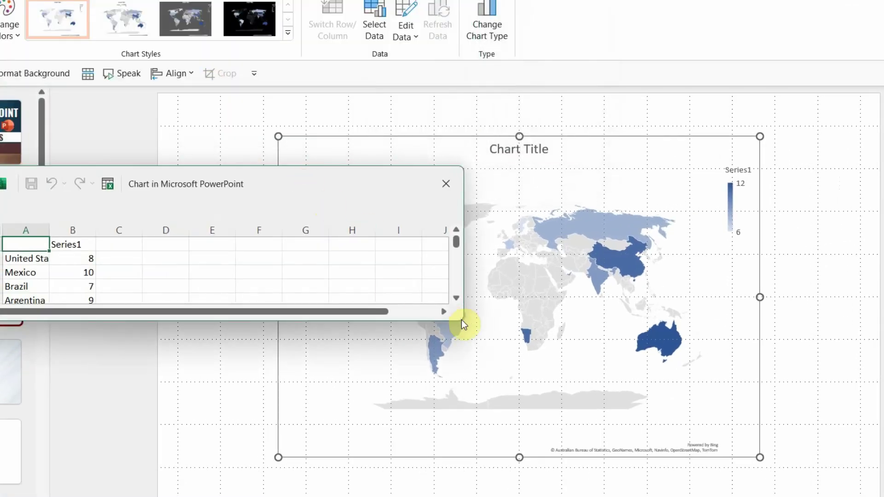
pyautogui.moveTo(462, 319); pyautogui.dragTo(184, 318)
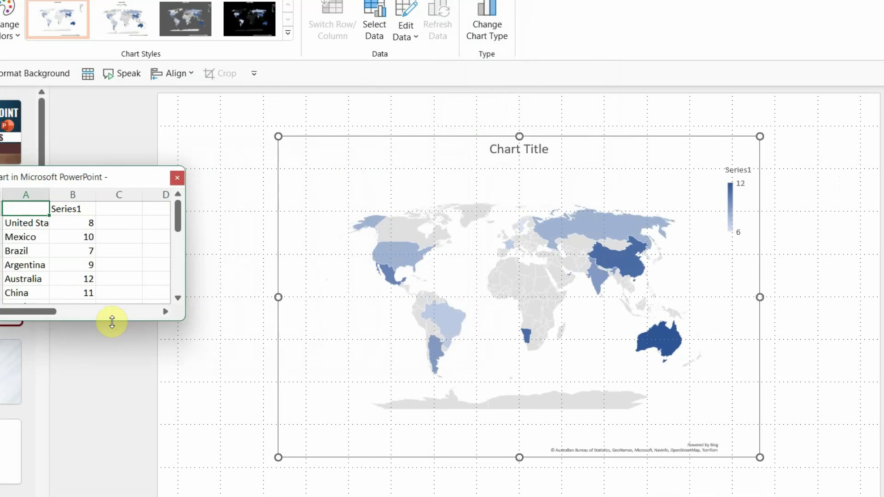
pyautogui.moveTo(112, 322); pyautogui.dragTo(89, 483)
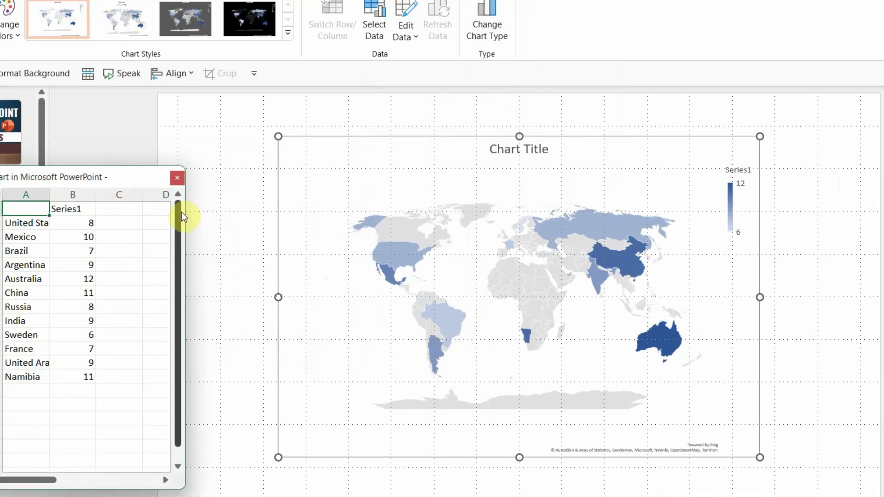
pyautogui.moveTo(183, 214); pyautogui.dragTo(229, 227)
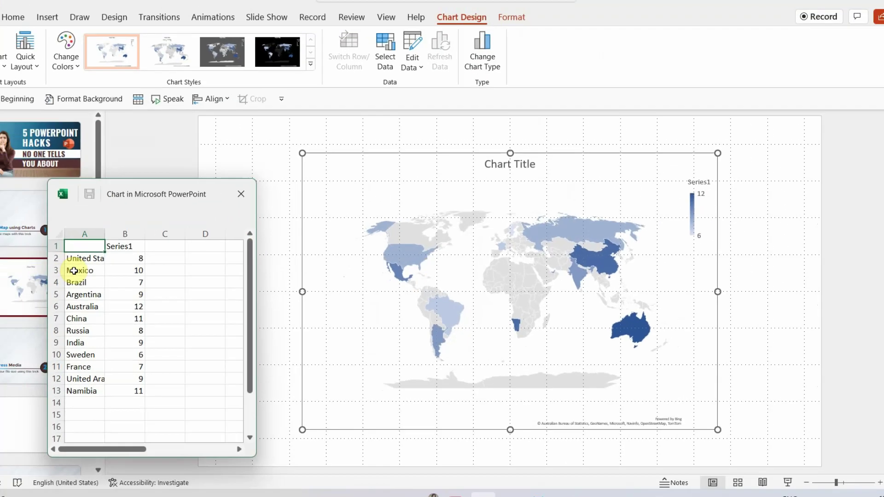
# Step: Clear the United States–Russia and Sweden–Namibia rows from the chart data
pyautogui.click(76, 282)
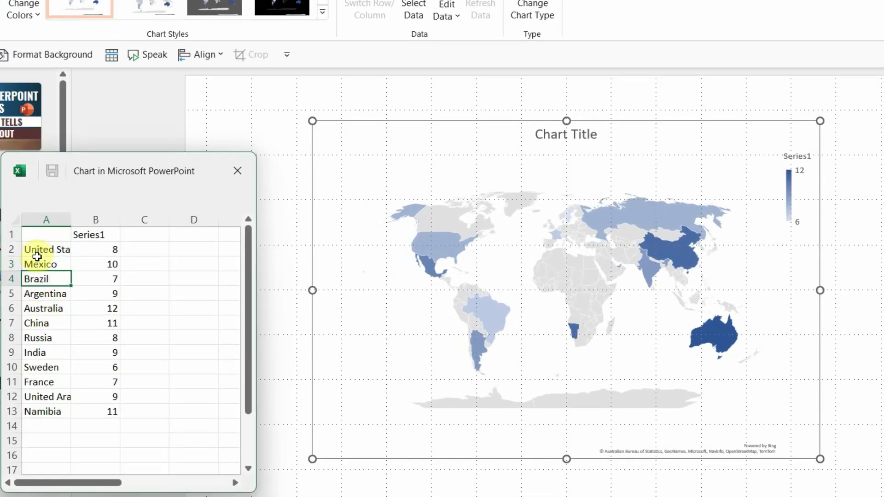
pyautogui.moveTo(37, 257); pyautogui.dragTo(119, 342)
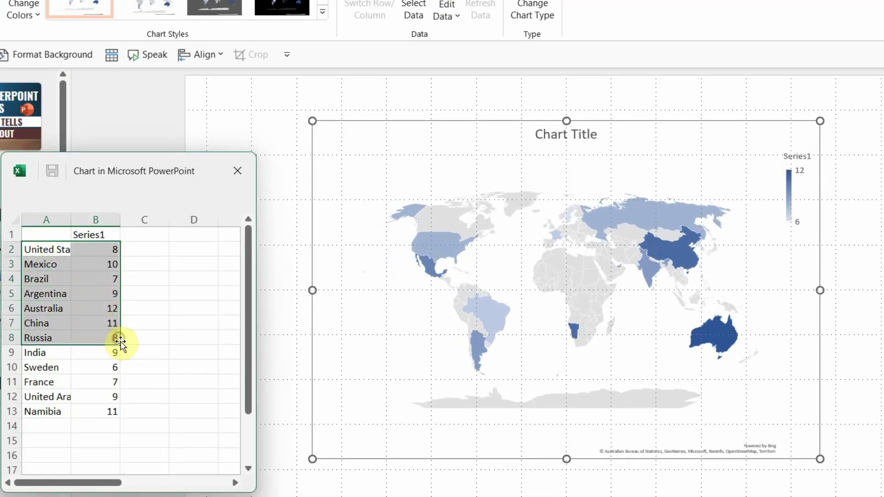
pyautogui.press('Delete')
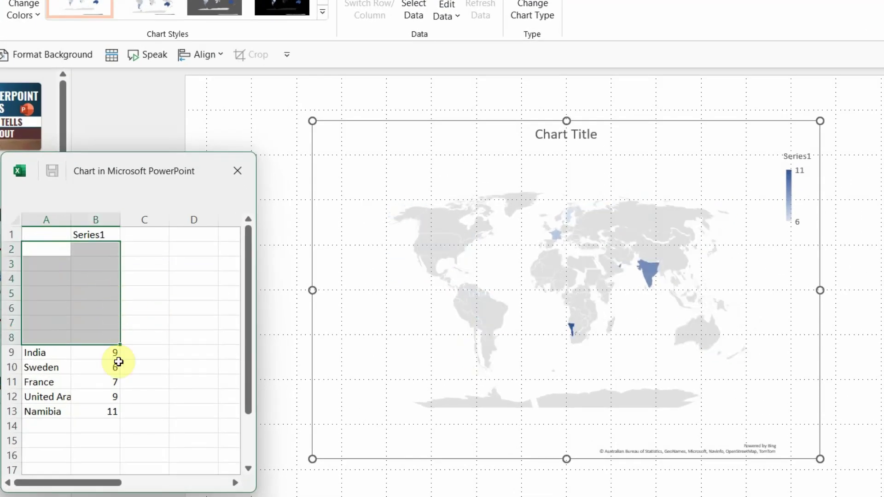
pyautogui.moveTo(35, 367); pyautogui.dragTo(97, 409)
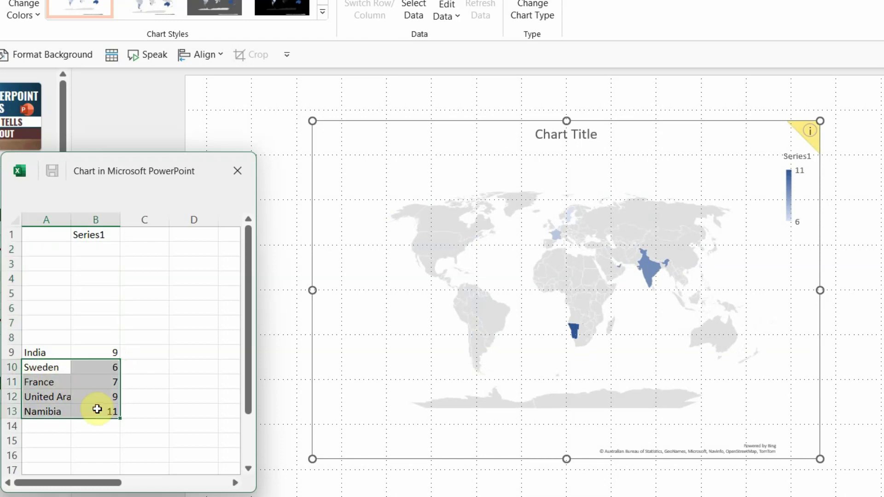
pyautogui.press('Delete')
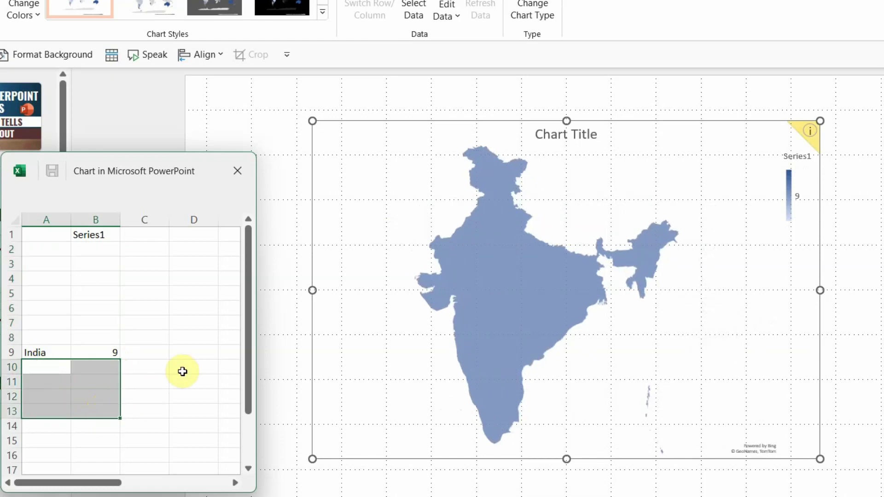
pyautogui.click(182, 372)
# Step: Copy the India row with value 9 up into row 2 (A2:B2)
pyautogui.click(49, 353)
pyautogui.click(92, 365)
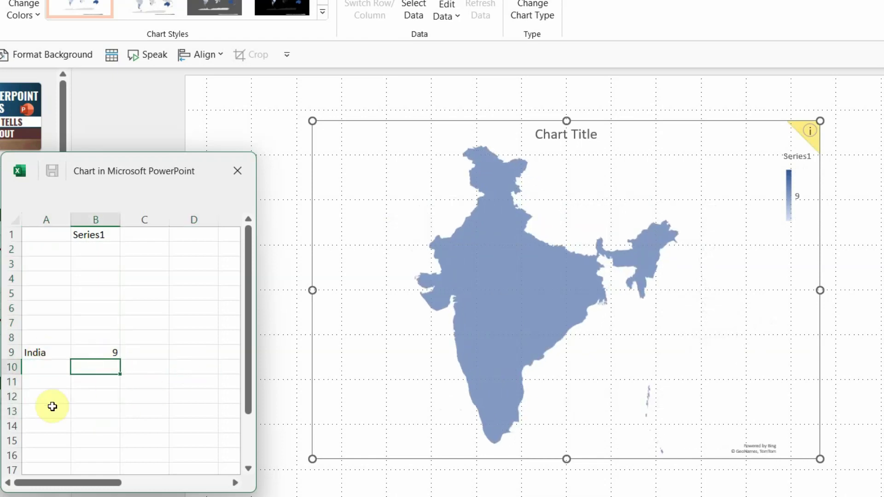
pyautogui.moveTo(36, 354); pyautogui.dragTo(83, 354)
pyautogui.hotkey('ctrl', 'c')
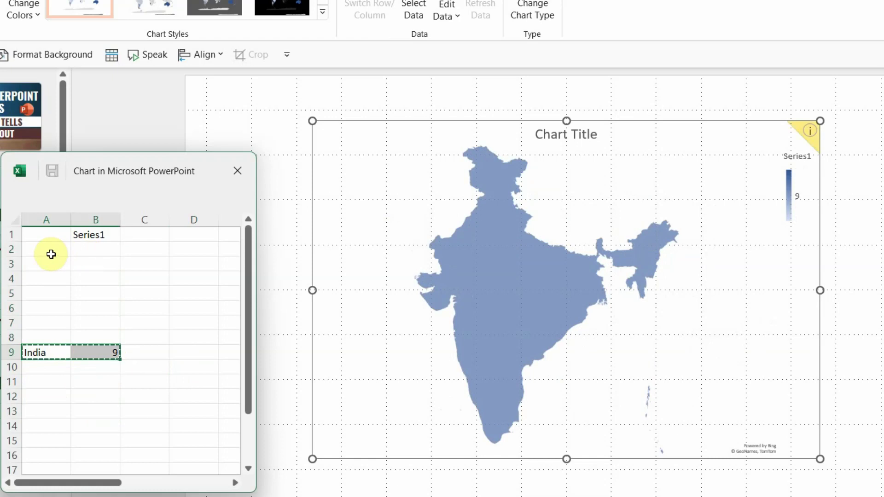
pyautogui.click(51, 255)
pyautogui.hotkey('ctrl', 'v')
pyautogui.click(106, 306)
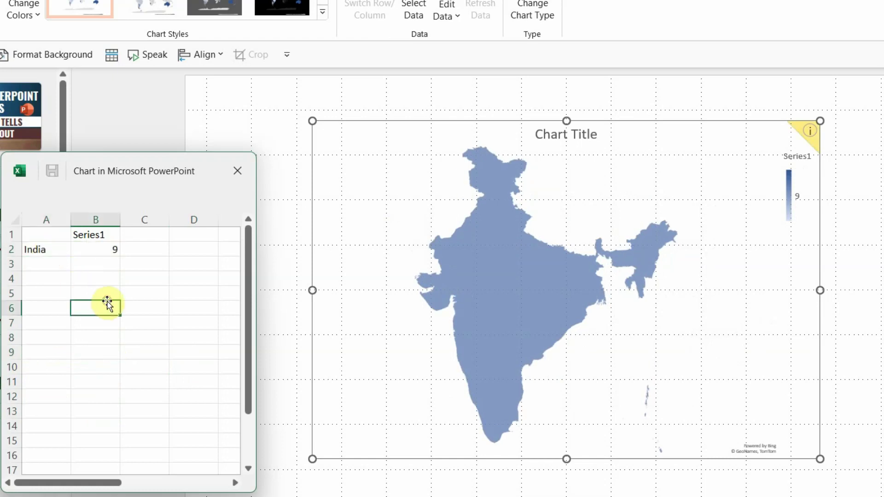
# Step: Rename India to Delhi and add Haryana with value 3
pyautogui.click(32, 249)
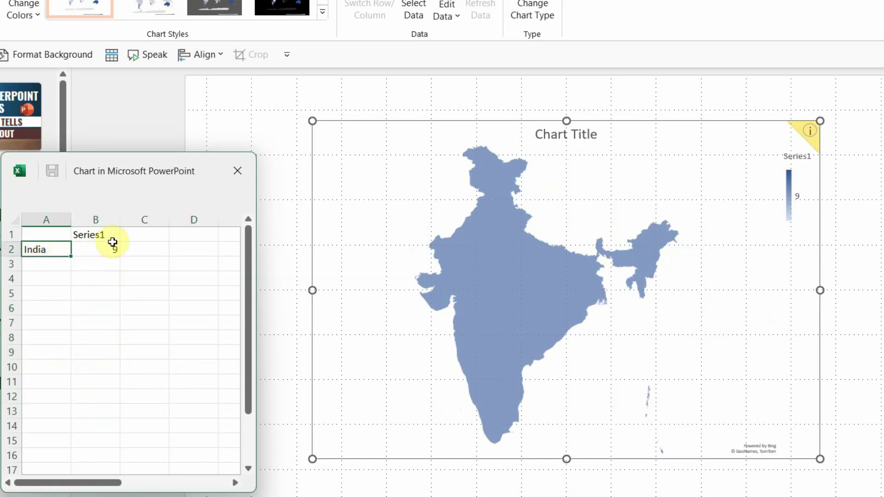
pyautogui.write('Delhi')
pyautogui.press('Return')
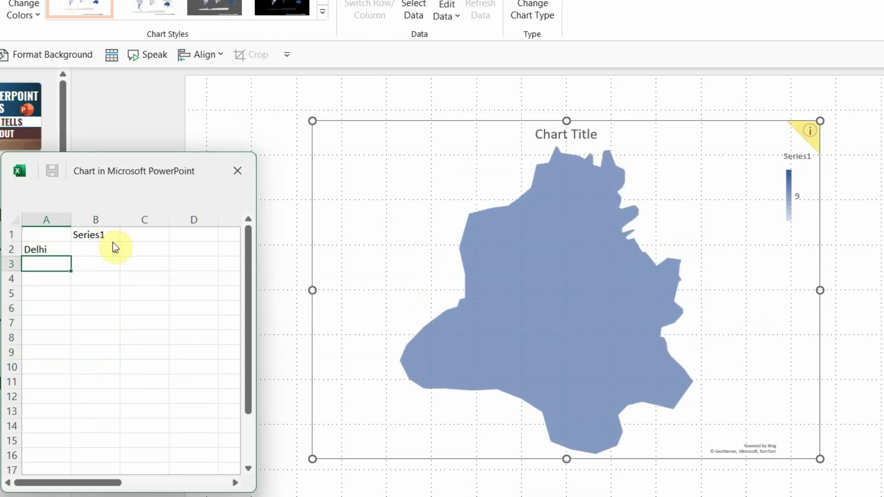
pyautogui.write('Haryana')
pyautogui.press('Tab')
pyautogui.write('3')
pyautogui.press('Return')
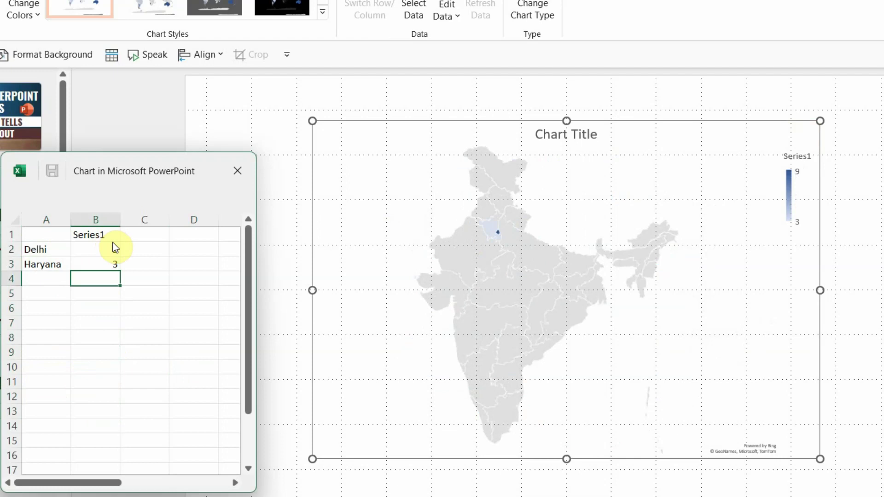
pyautogui.press('Left')
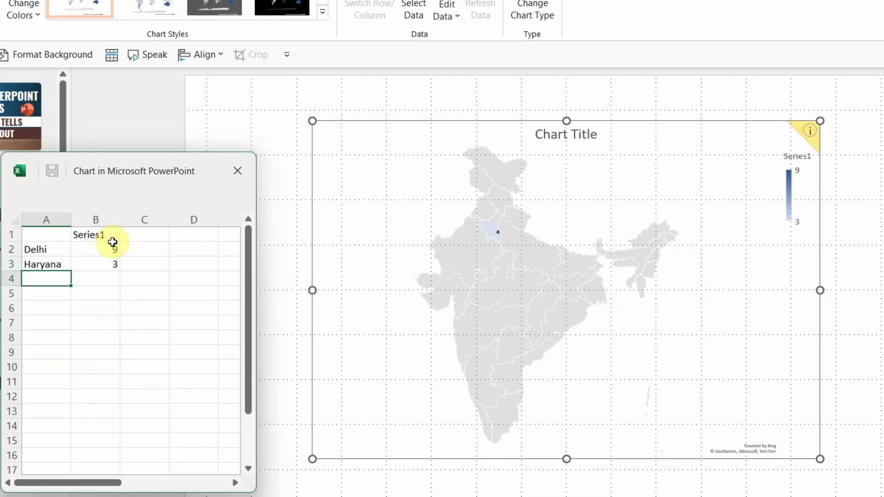
# Step: Add Maharashtra with value 4 and Madhya Pradesh with value 5
pyautogui.write('Maharashtra')
pyautogui.press('Tab')
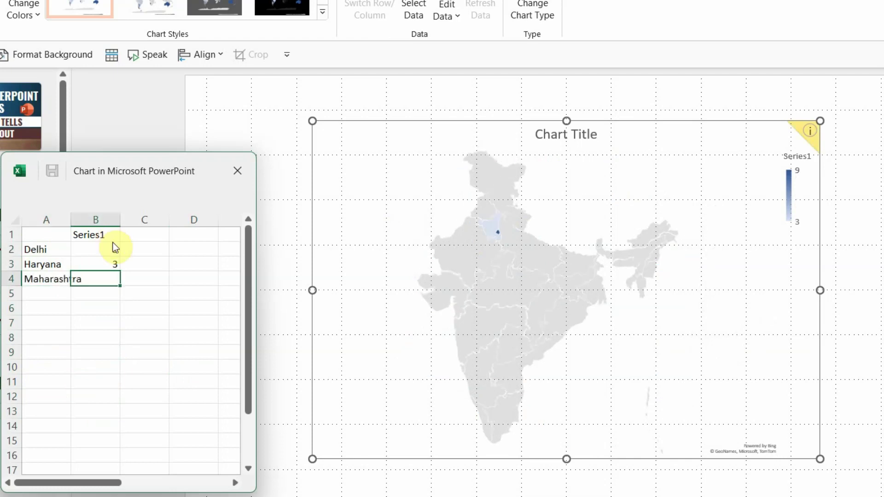
pyautogui.write('4')
pyautogui.press('Return')
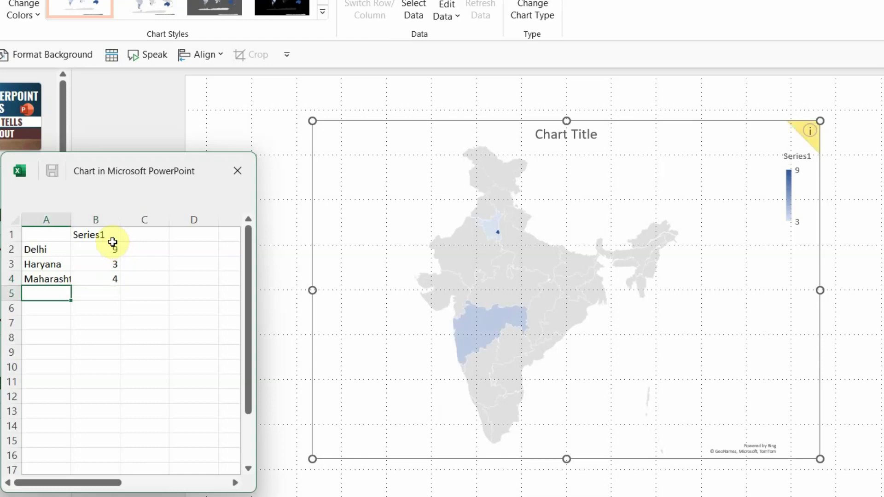
pyautogui.write('Madhya Pradesh')
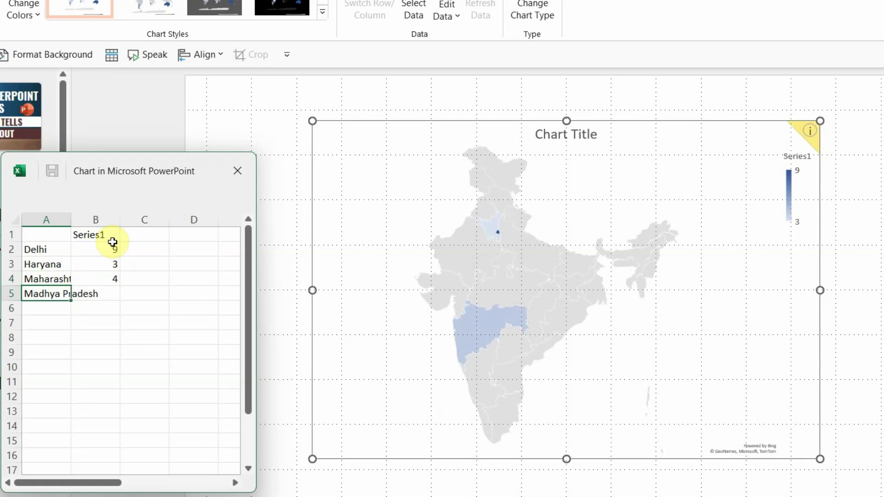
pyautogui.press('Tab')
pyautogui.write('5')
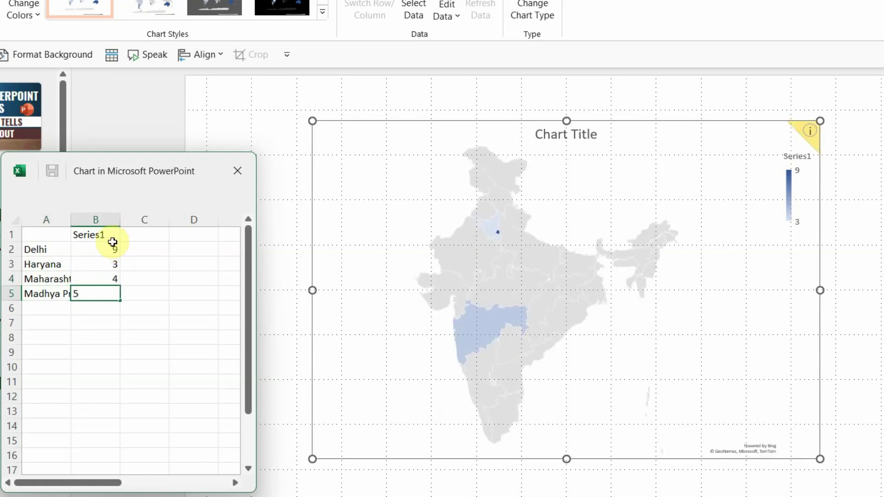
pyautogui.click(167, 320)
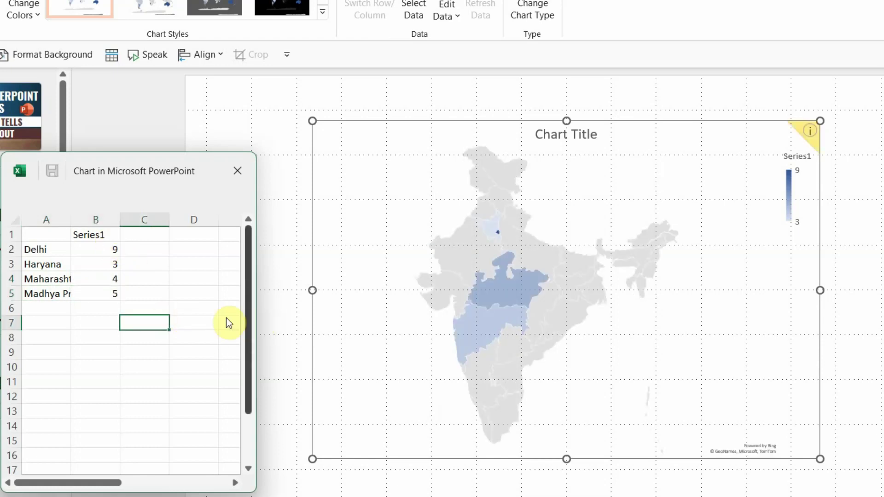
# Step: Add Gujarat with value 6 and Goa with value 7
pyautogui.click(69, 310)
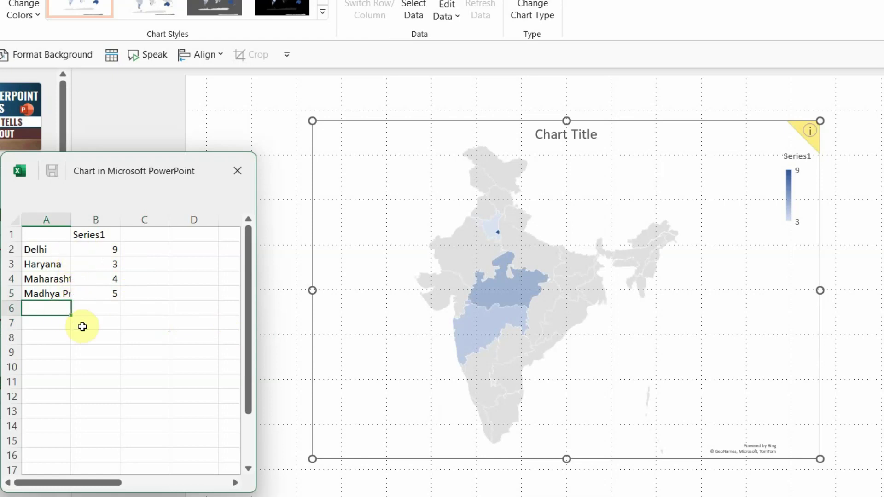
pyautogui.write('Gujarat')
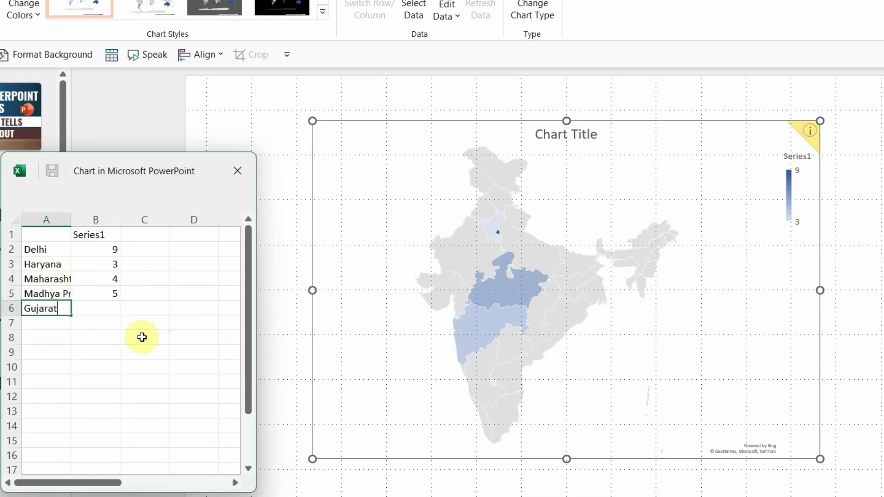
pyautogui.press('Tab')
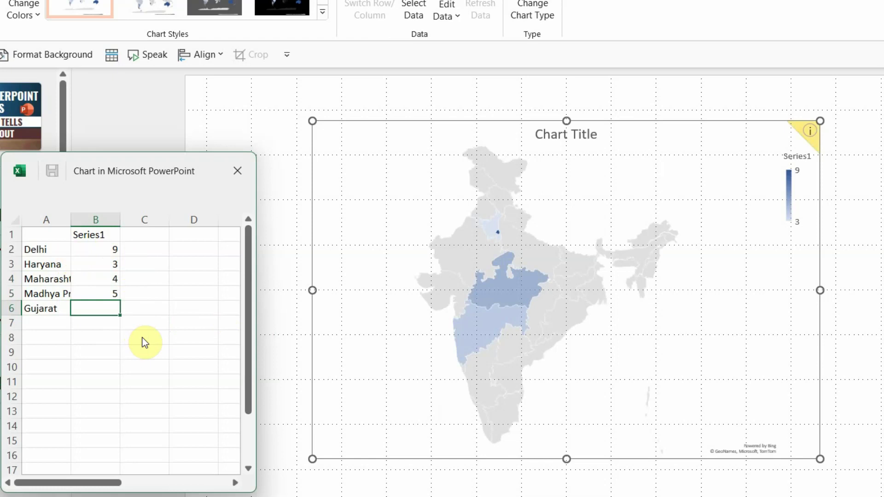
pyautogui.write('6')
pyautogui.press('Return')
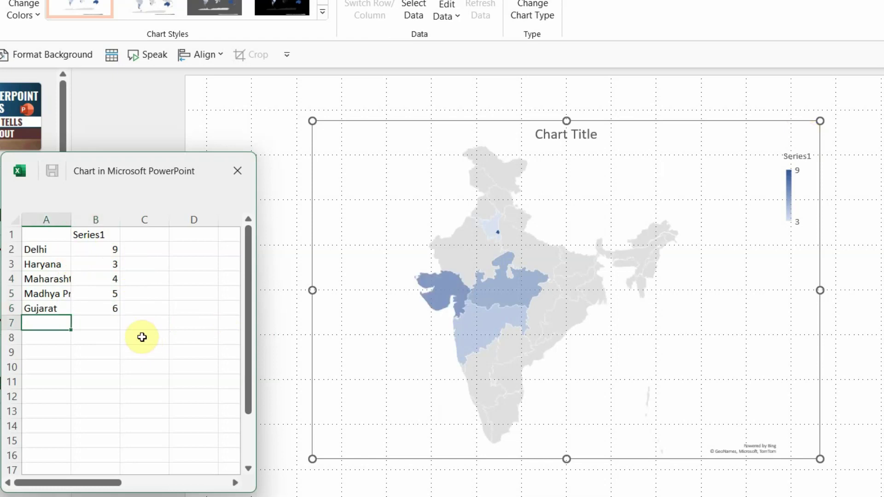
pyautogui.write('Goa')
pyautogui.press('Tab')
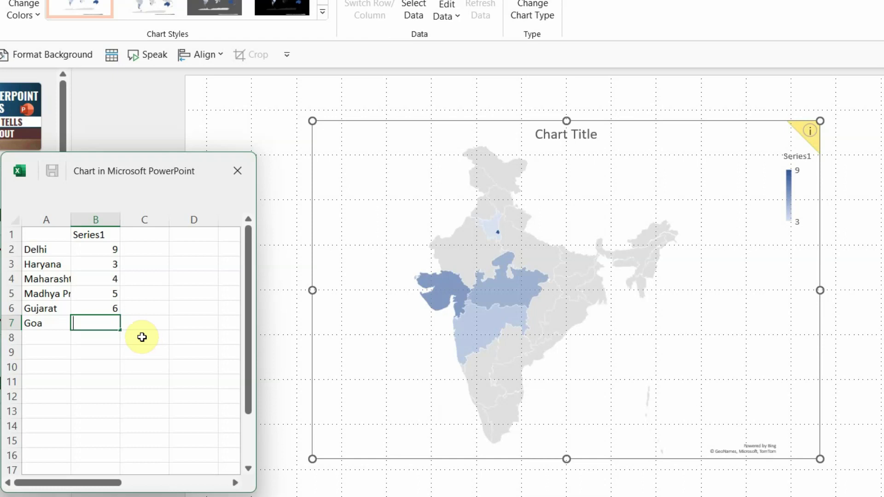
pyautogui.write('7')
pyautogui.press('Return')
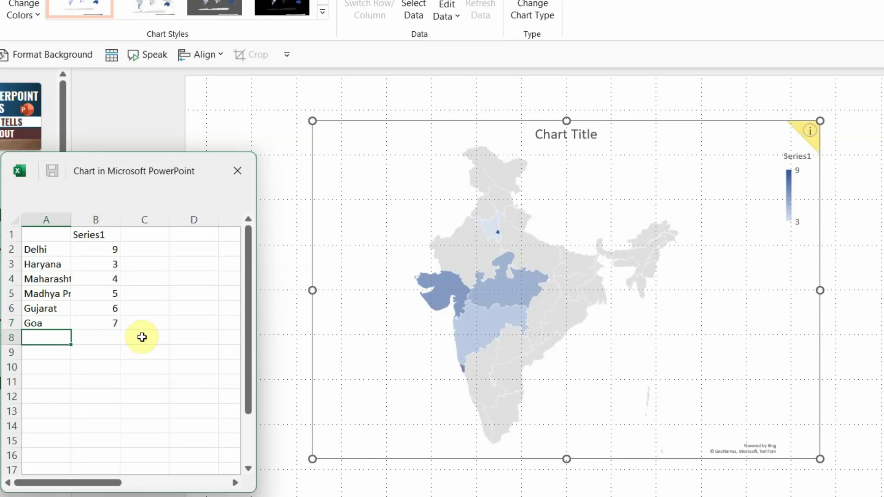
# Step: Add Assam and Bihar without values, then return to the slide
pyautogui.write('Assam')
pyautogui.press('Tab')
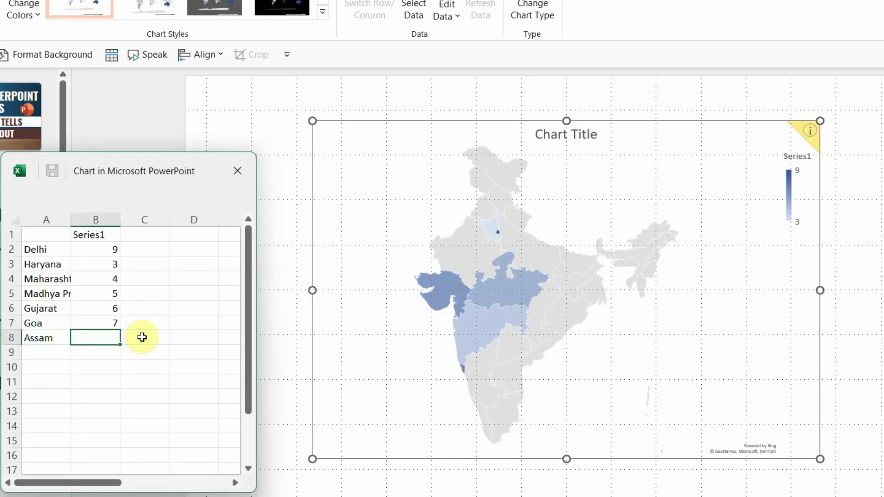
pyautogui.press('Return')
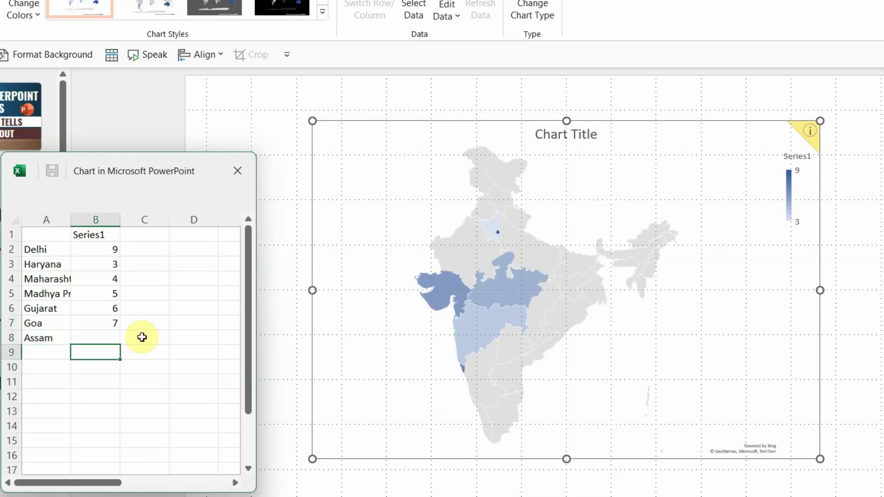
pyautogui.write('Bihar')
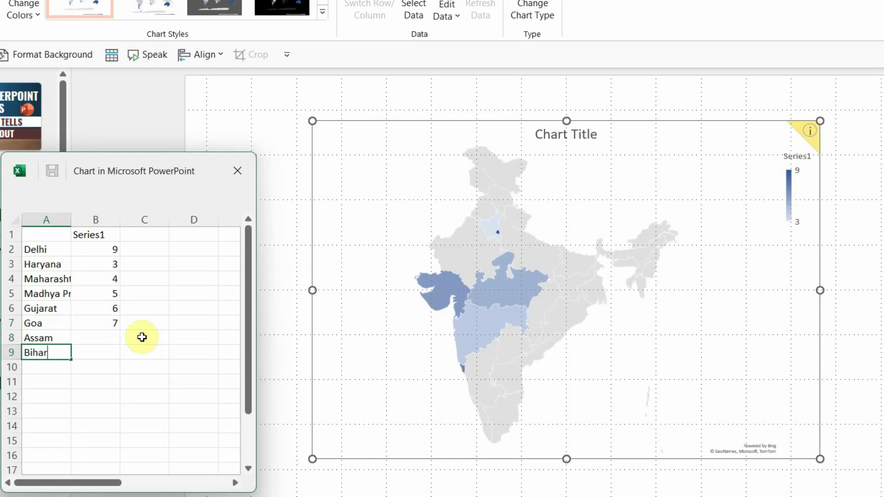
pyautogui.press('Tab')
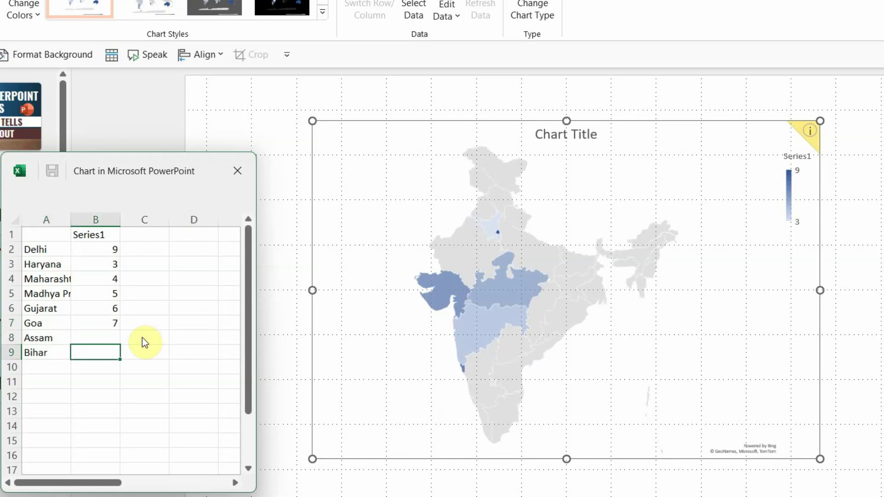
pyautogui.click(515, 294)
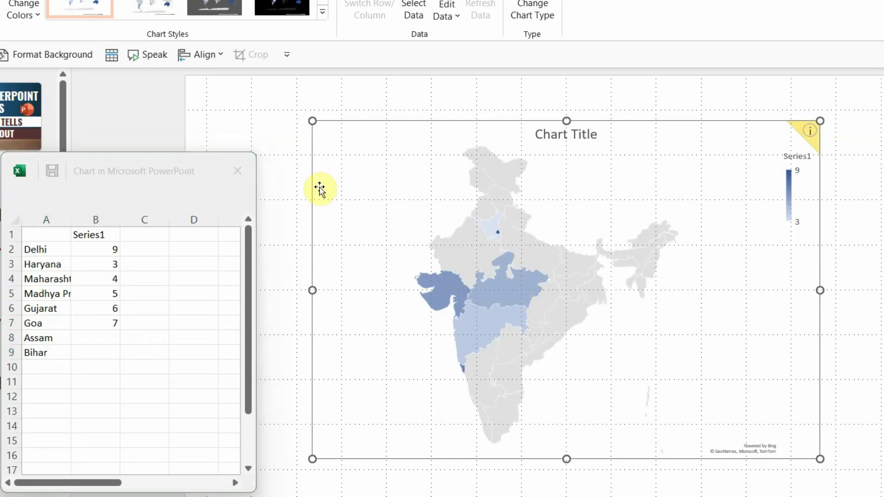
# Step: Clear the Haryana through Bihar rows (A3:B9), leaving only Delhi
pyautogui.click(43, 276)
pyautogui.moveTo(44, 266); pyautogui.dragTo(103, 346)
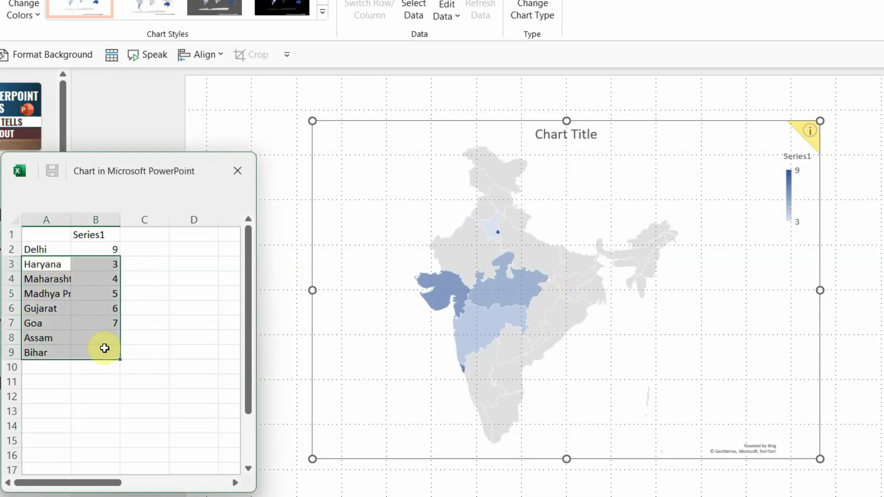
pyautogui.press('Delete')
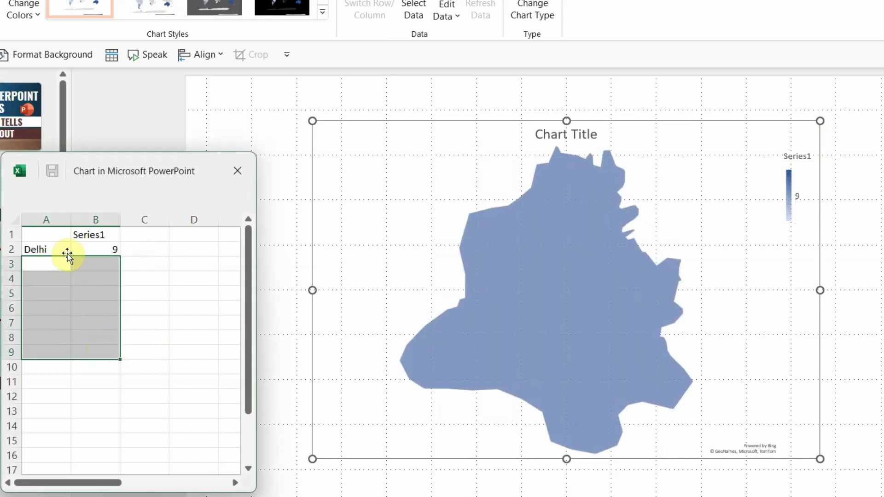
# Step: Change the A2 region to Mexico (briefly trying Russia) and close the data sheet
pyautogui.click(65, 250)
pyautogui.write('Russia')
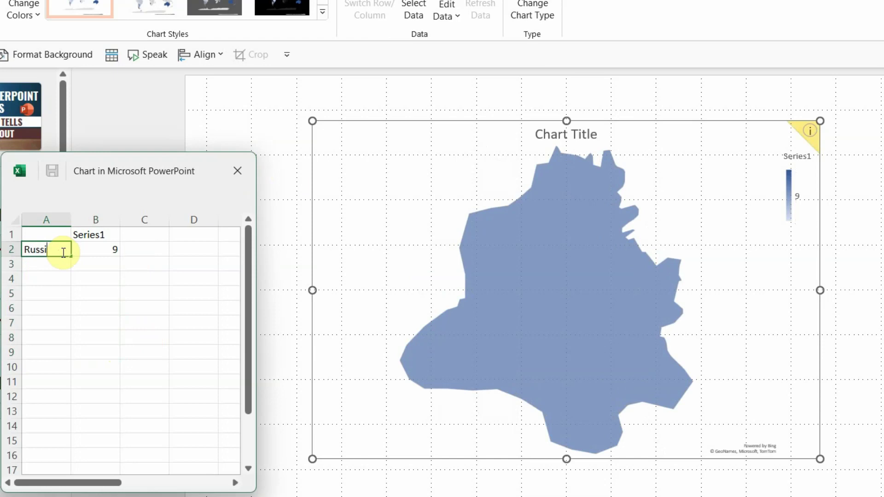
pyautogui.press('Return')
pyautogui.click(63, 252)
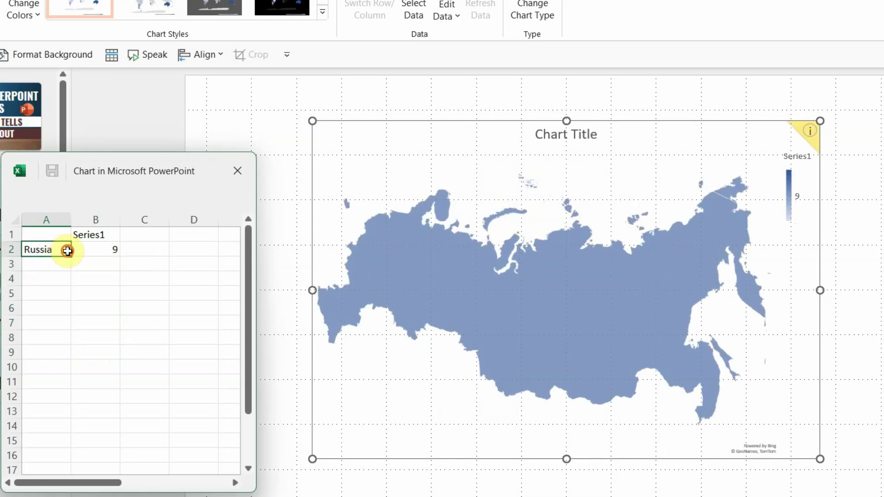
pyautogui.write('Mexico')
pyautogui.press('Return')
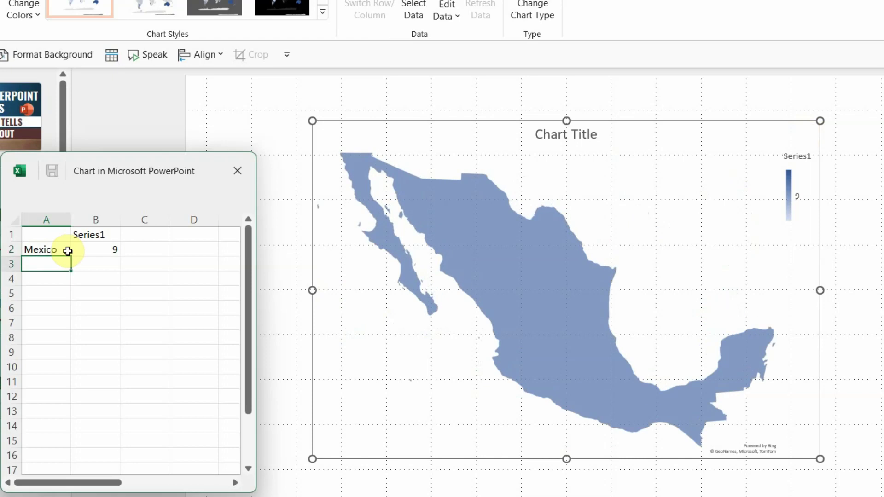
pyautogui.click(230, 174)
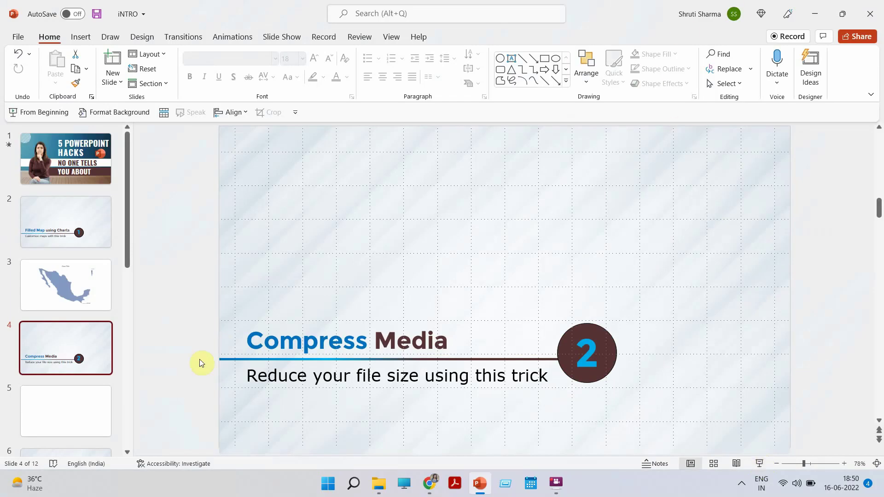
# Step: Go to blank slide 5 after the Compress Media slide
pyautogui.click(87, 420)
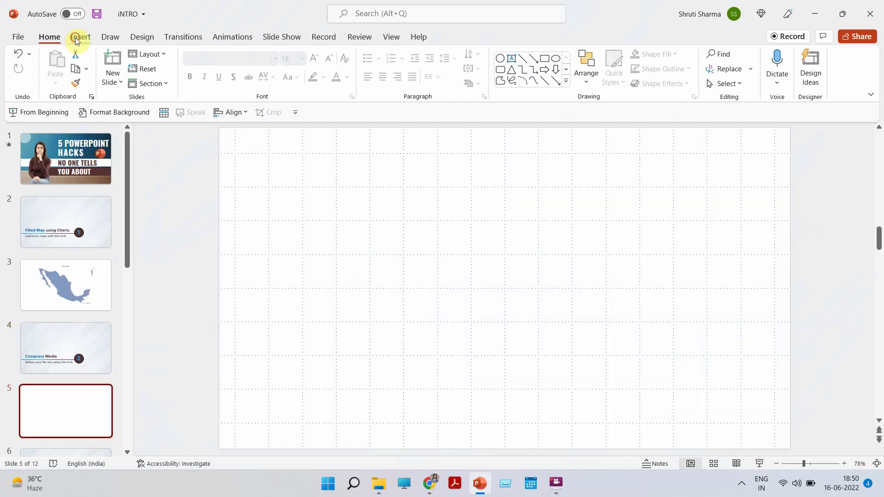
# Step: Insert the 3d-pattern-3C957RW video from this device, dismiss Design Ideas, and play it
pyautogui.click(79, 38)
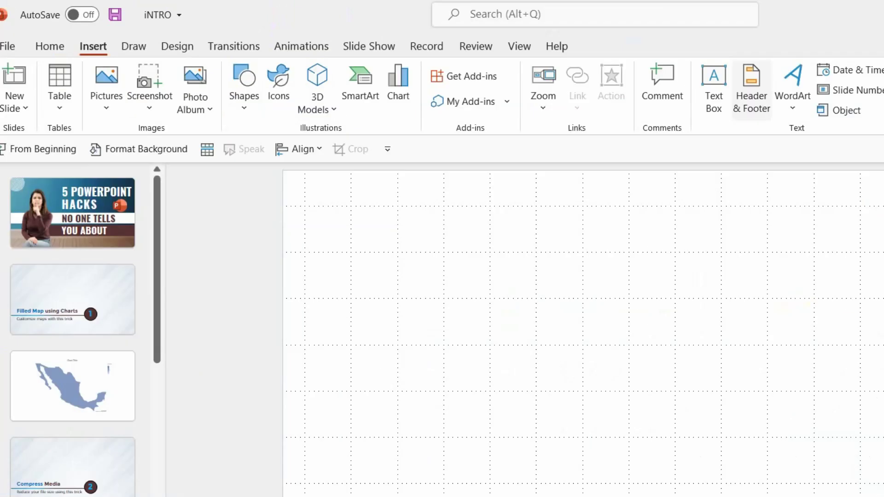
pyautogui.click(625, 168)
pyautogui.click(662, 229)
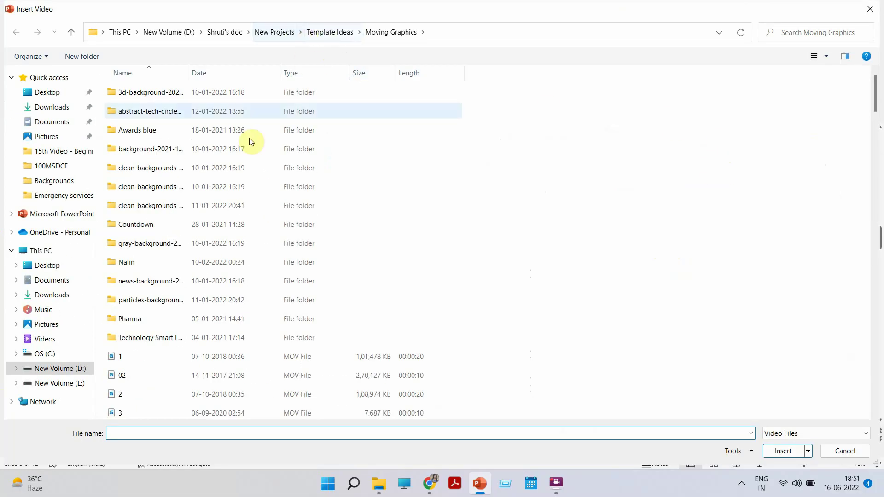
pyautogui.scroll(-3, 319, 251)
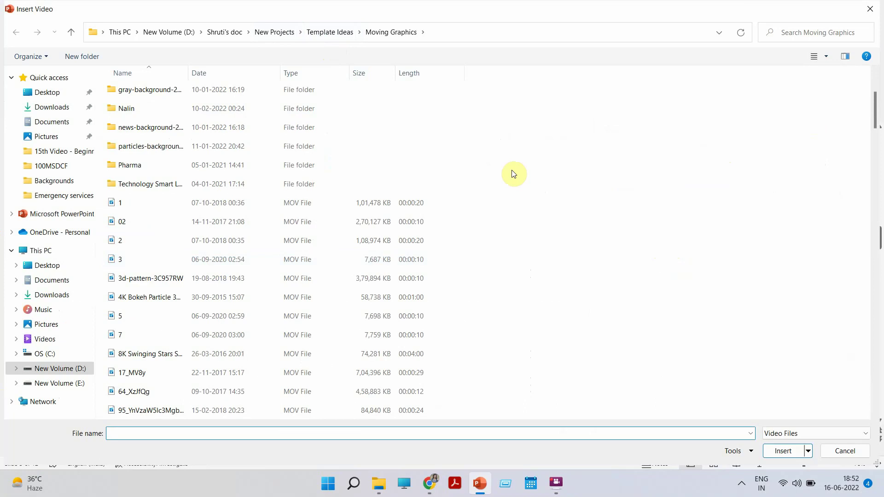
pyautogui.click(359, 281)
pyautogui.click(784, 451)
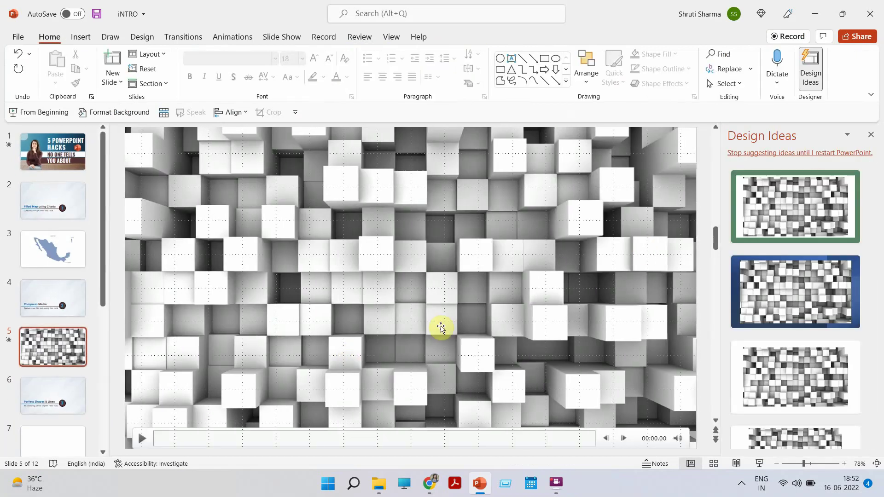
pyautogui.click(874, 135)
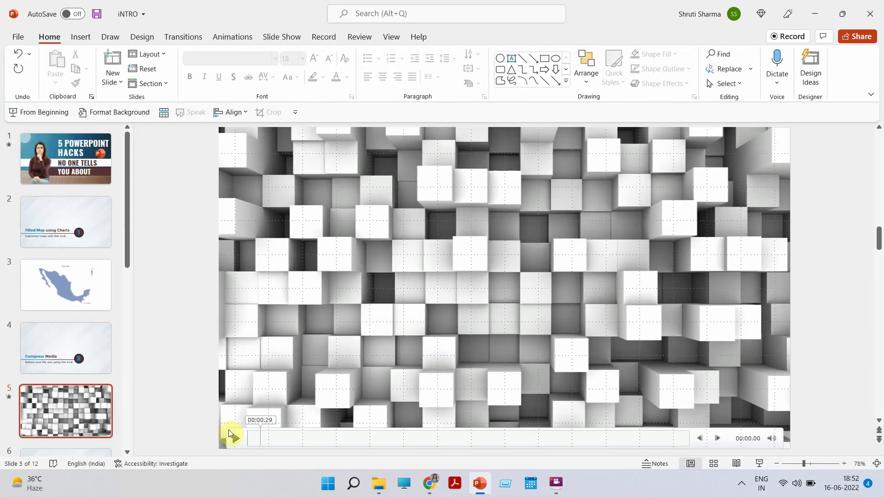
pyautogui.click(234, 441)
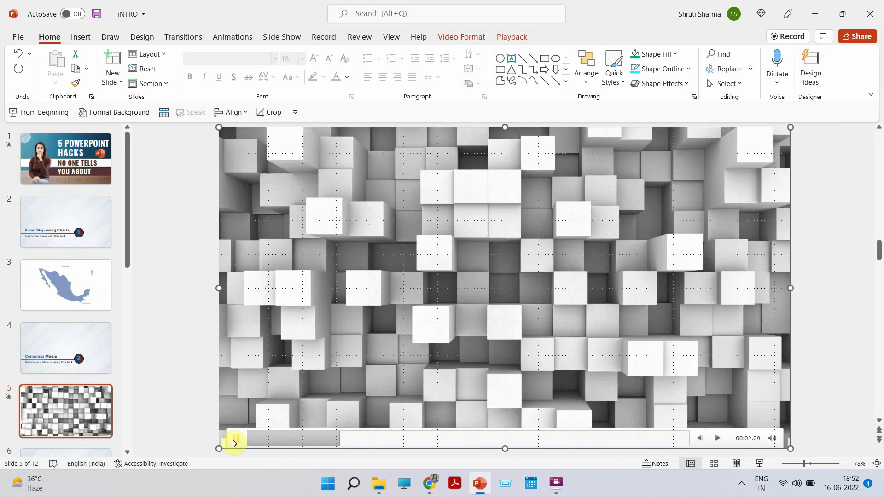
# Step: Compress the presentation's media to Standard (480p) from File > Info, reducing it to 3.1 MB
pyautogui.click(179, 336)
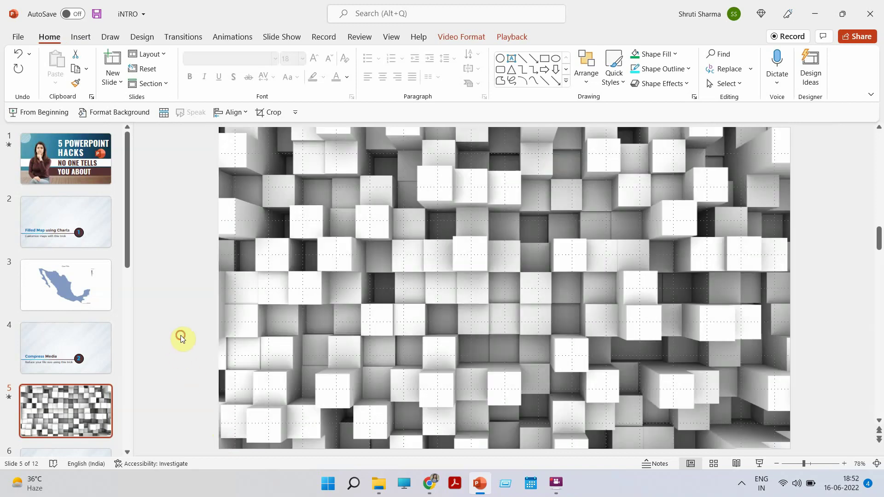
pyautogui.click(19, 36)
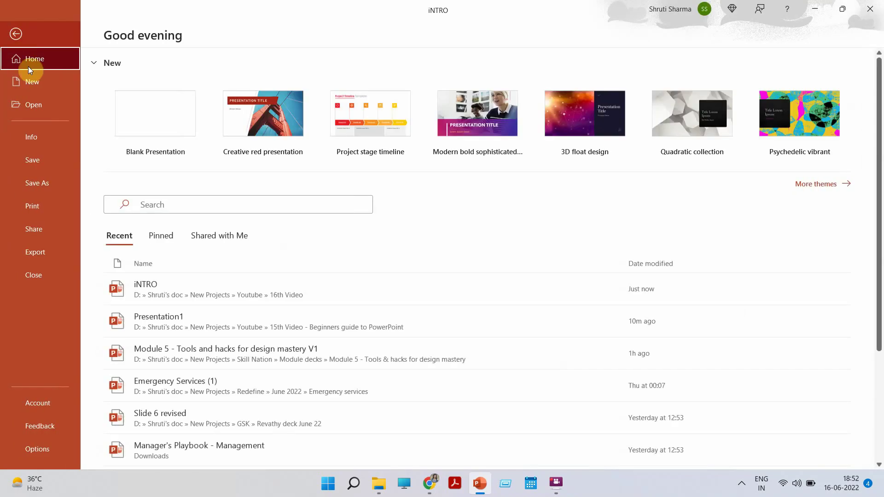
pyautogui.click(23, 142)
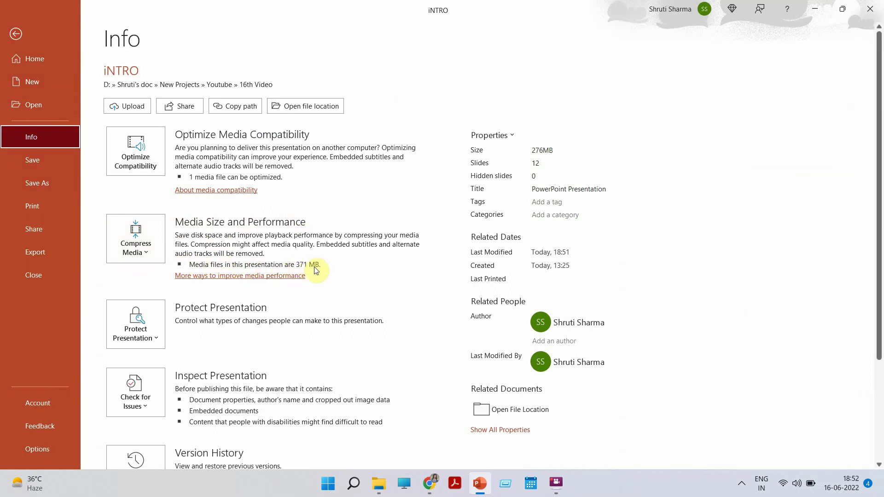
pyautogui.click(147, 240)
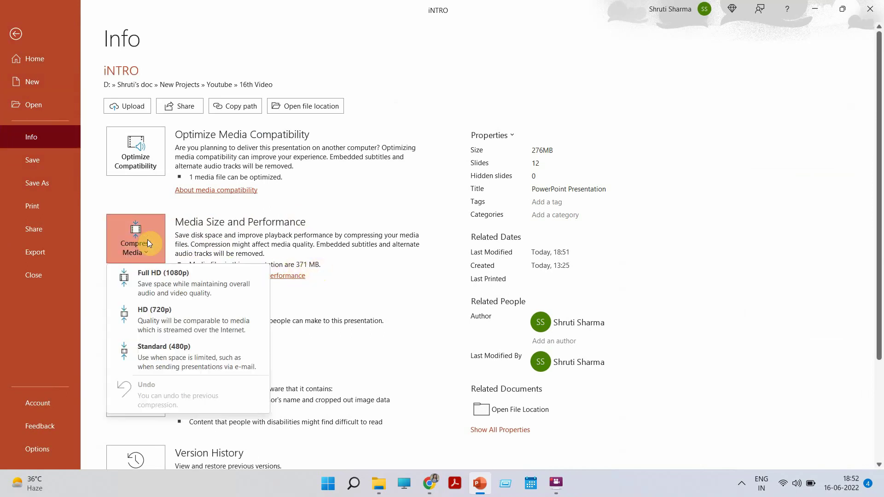
pyautogui.click(177, 360)
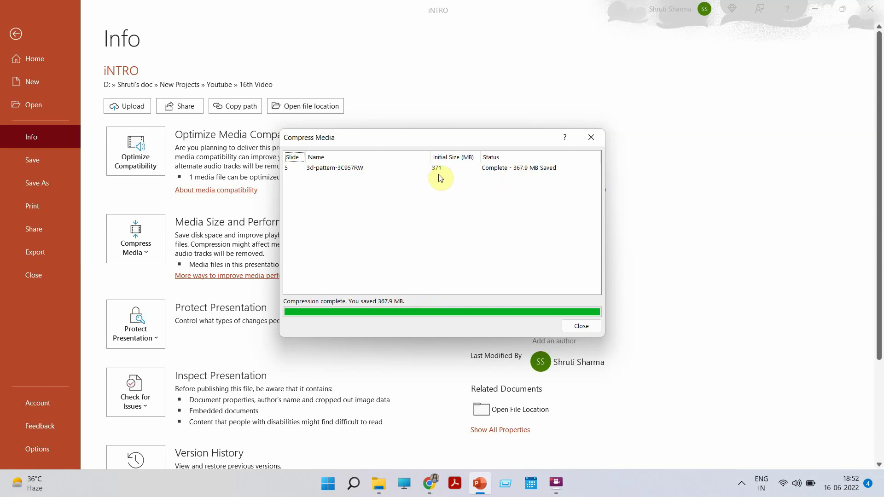
pyautogui.click(581, 326)
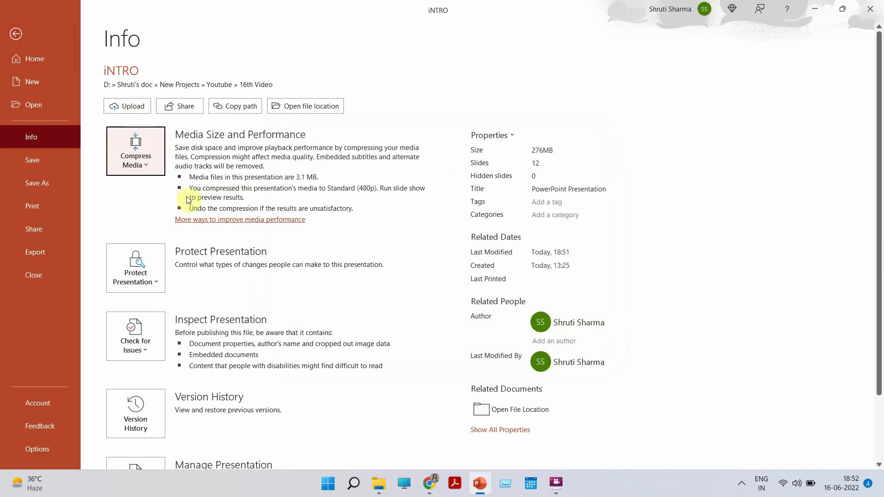
# Step: Return to the slides and preview the compressed video on slide 5, then deselect it
pyautogui.click(15, 34)
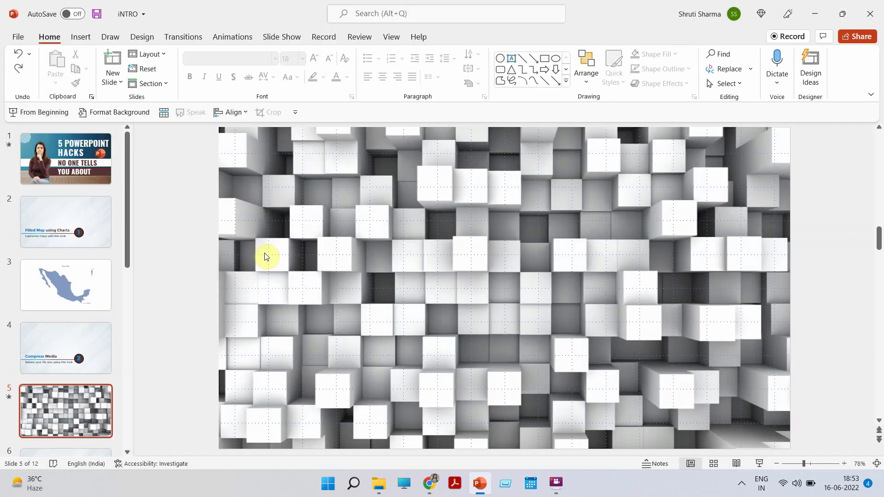
pyautogui.click(267, 241)
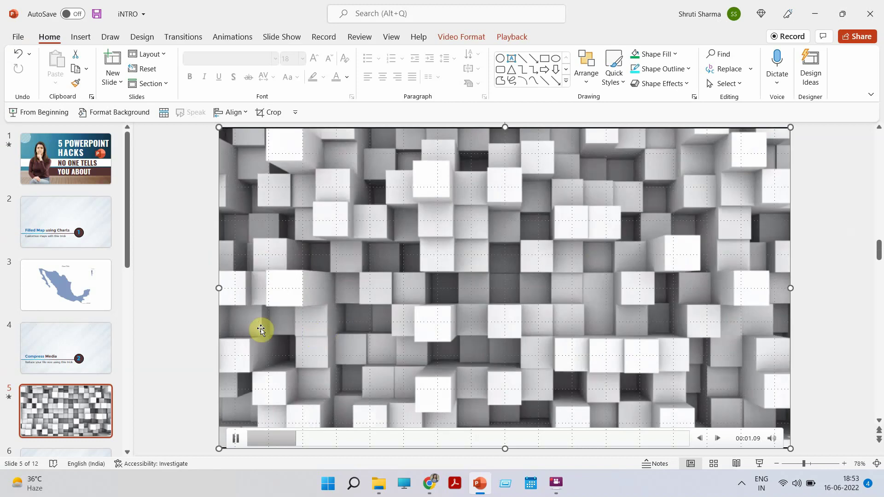
pyautogui.click(236, 439)
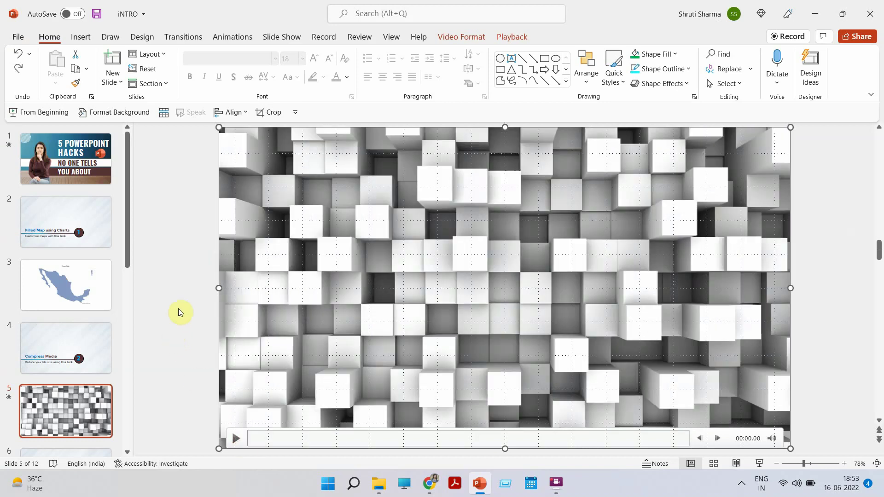
pyautogui.click(234, 438)
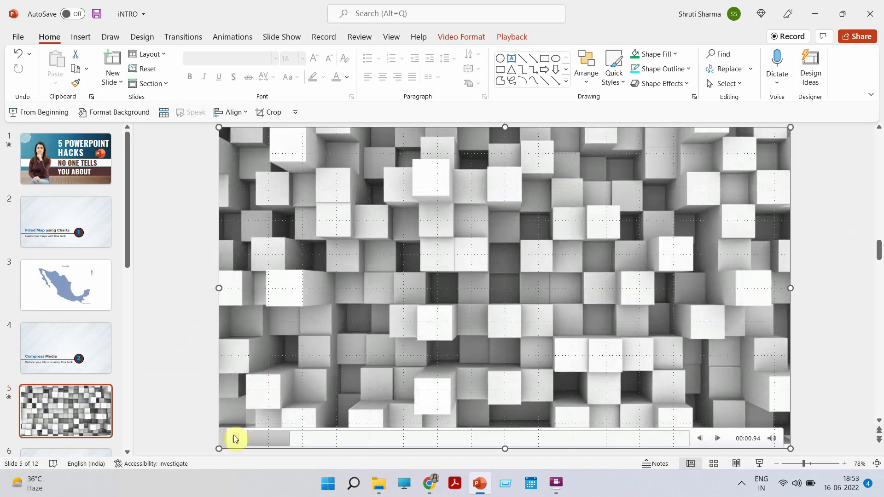
pyautogui.click(234, 438)
pyautogui.click(185, 380)
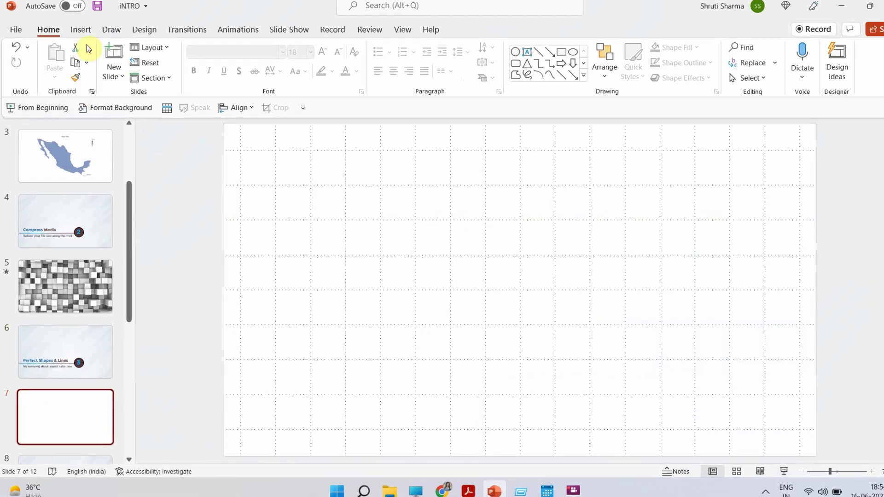
# Step: Draw a long straight line across the top of slide 7
pyautogui.click(80, 30)
pyautogui.click(195, 63)
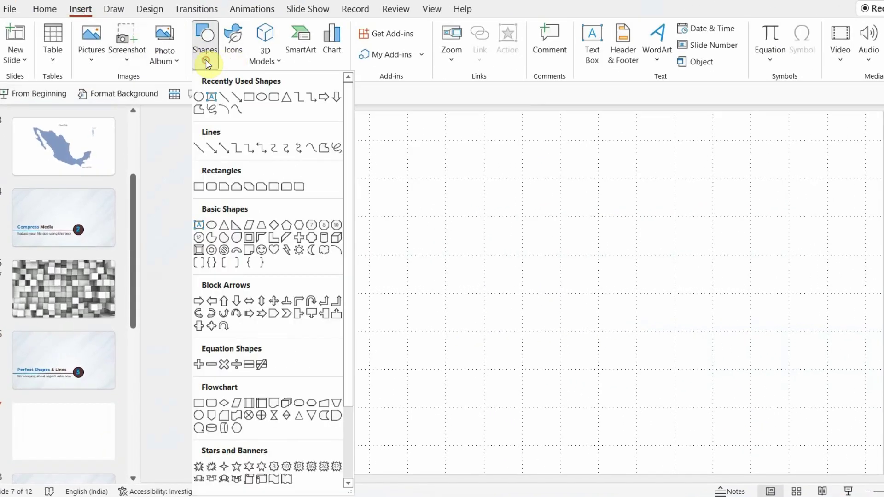
pyautogui.click(227, 102)
pyautogui.moveTo(265, 165); pyautogui.dragTo(664, 170)
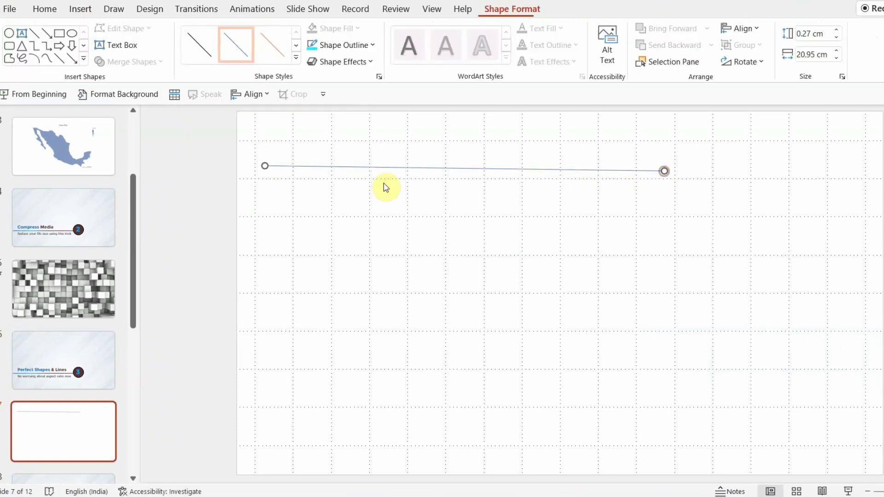
# Step: Draw a large oval below the line and nudge it left and up
pyautogui.click(76, 10)
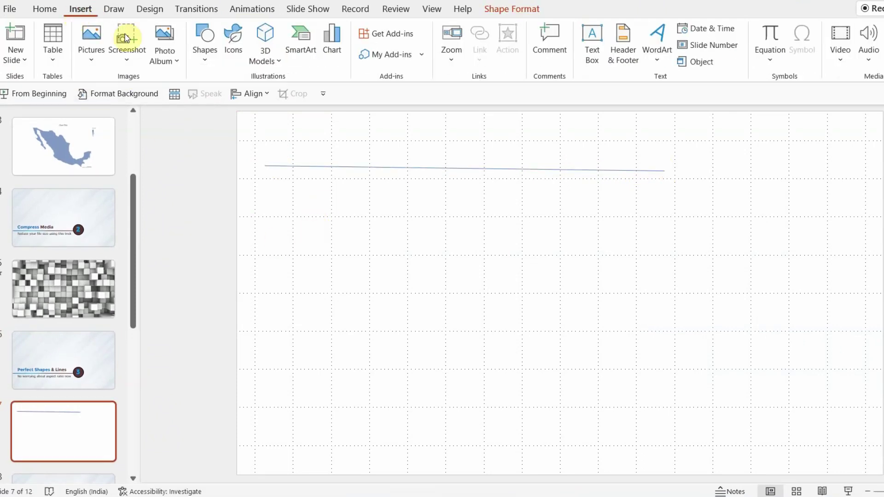
pyautogui.click(206, 57)
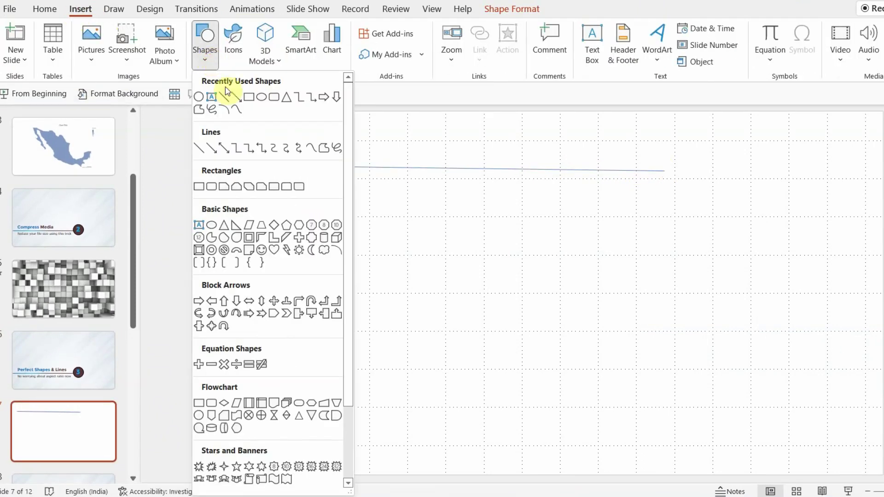
pyautogui.click(264, 103)
pyautogui.moveTo(313, 218); pyautogui.dragTo(579, 454)
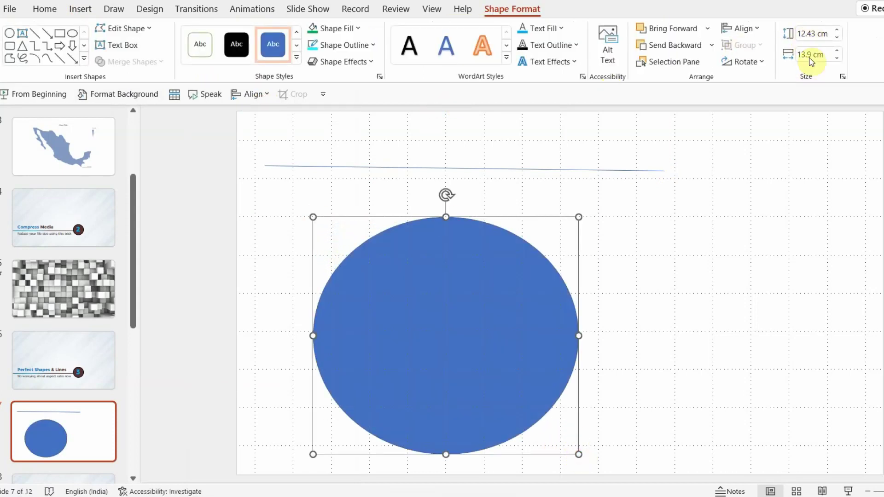
pyautogui.click(663, 238)
pyautogui.moveTo(427, 307); pyautogui.dragTo(394, 302)
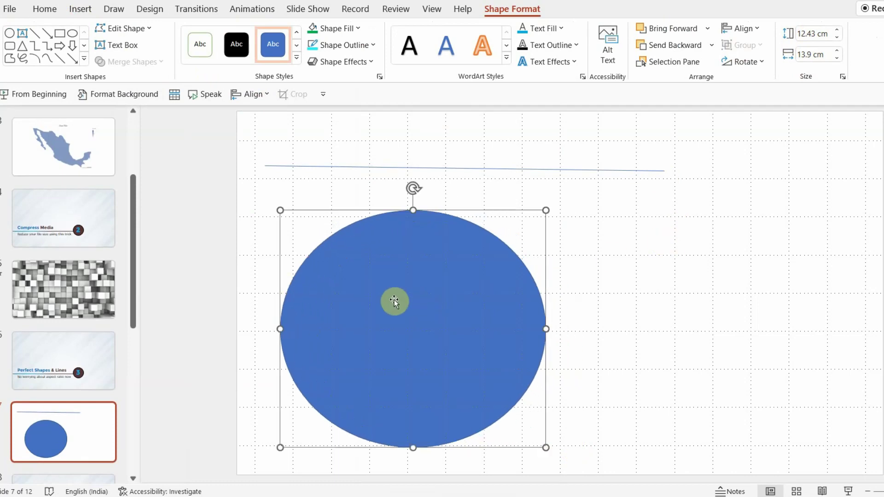
pyautogui.click(562, 295)
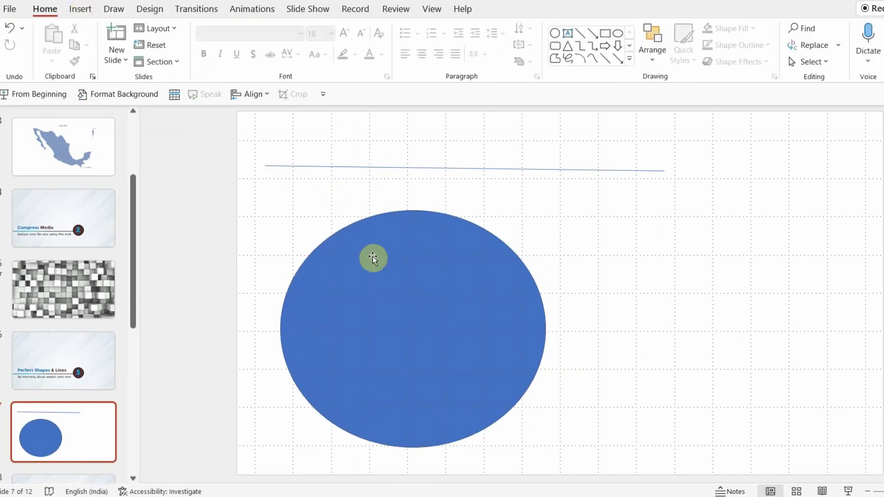
pyautogui.moveTo(459, 160); pyautogui.dragTo(465, 138)
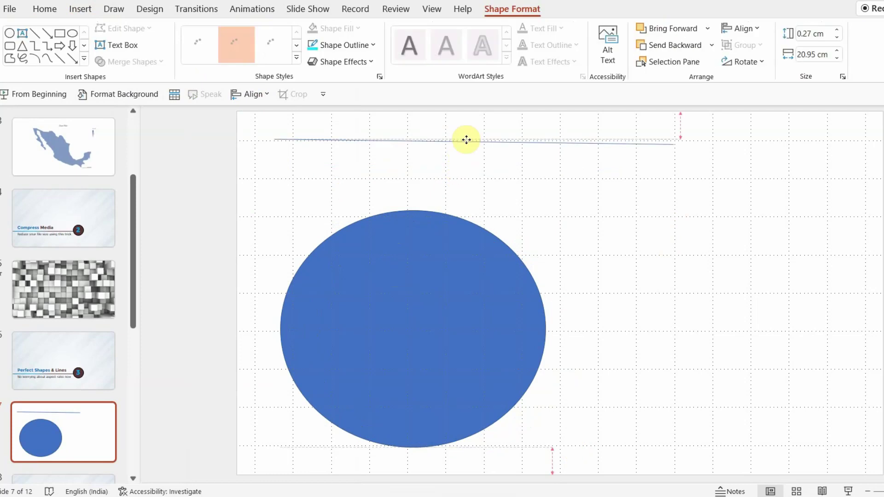
pyautogui.click(555, 223)
# Step: Undo the accidental line move and shift the oval further left
pyautogui.click(81, 10)
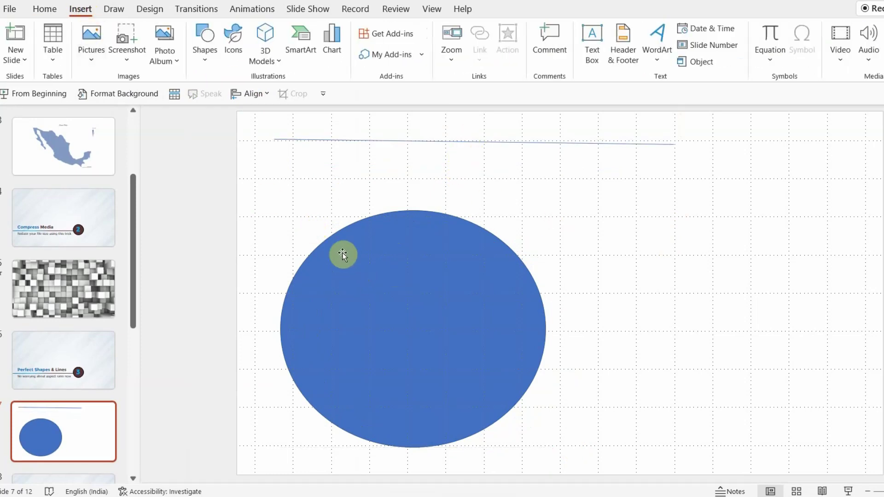
pyautogui.hotkey('ctrl', 'z')
pyautogui.click(665, 276)
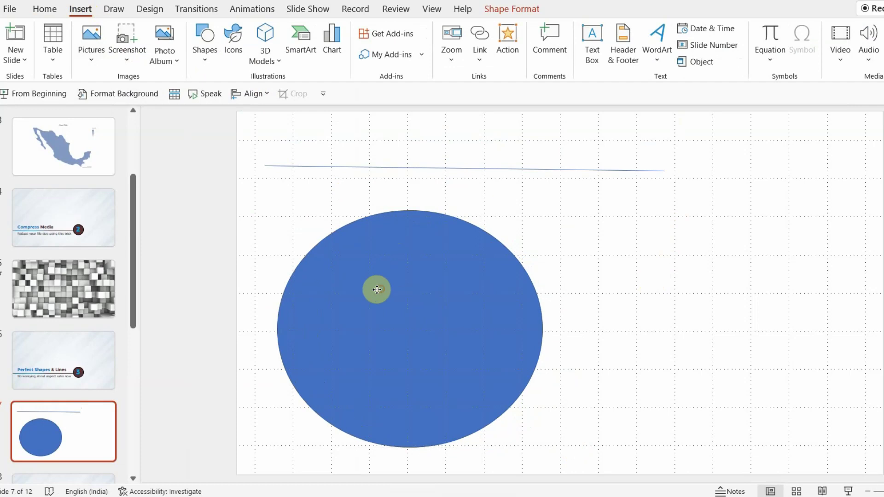
pyautogui.moveTo(375, 291); pyautogui.dragTo(356, 290)
pyautogui.click(537, 276)
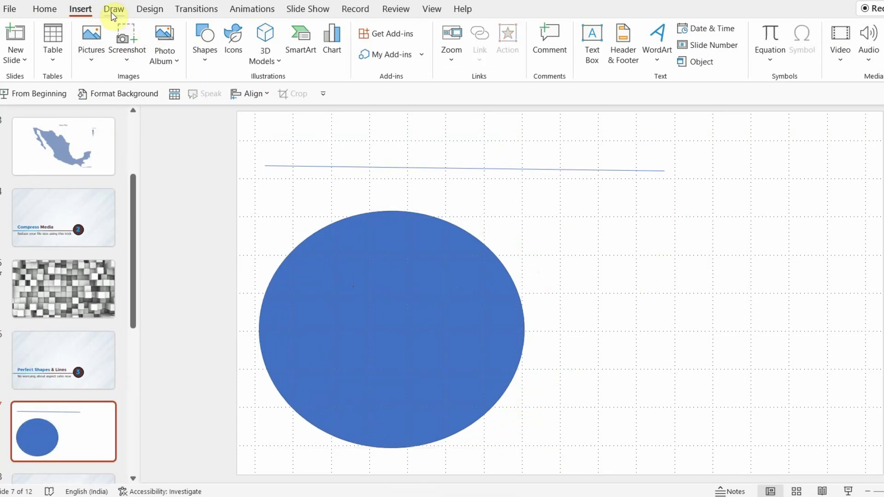
# Step: Draw a perfect 13.19 × 13.19 cm circle to the right of the oval
pyautogui.click(205, 42)
pyautogui.click(265, 105)
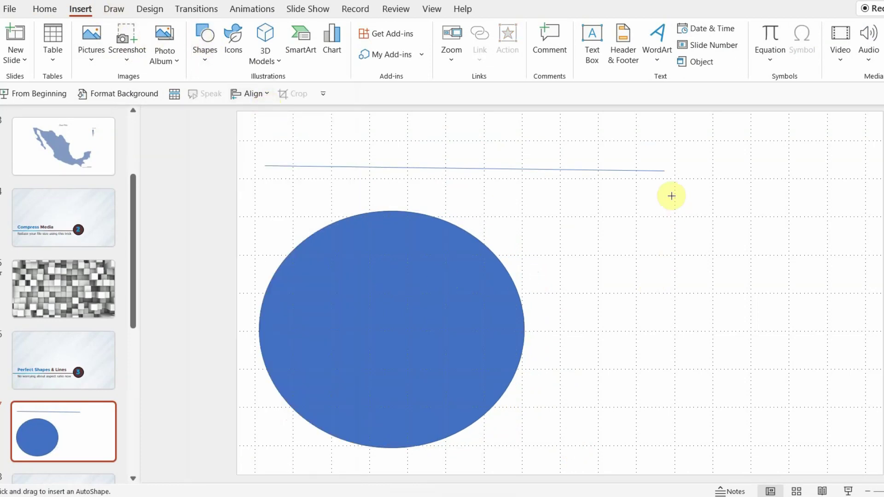
pyautogui.moveTo(625, 190); pyautogui.dragTo(794, 443)
pyautogui.moveTo(705, 291); pyautogui.dragTo(669, 299)
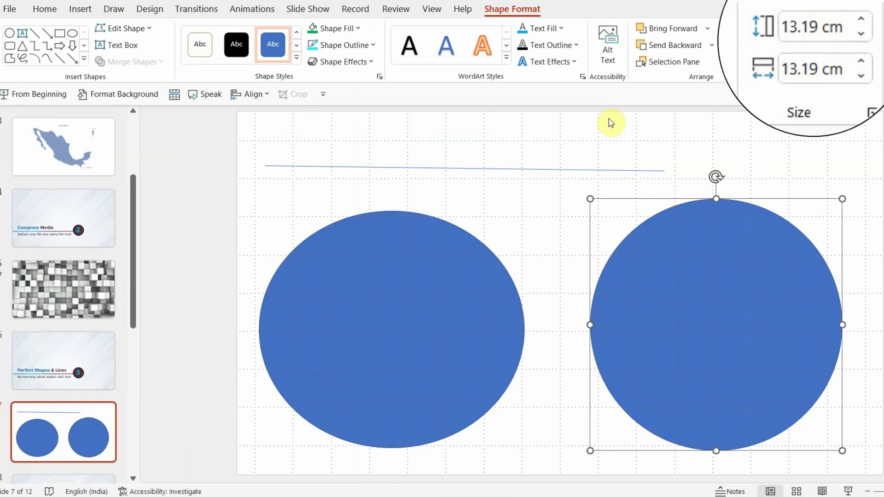
pyautogui.click(88, 331)
pyautogui.scroll(-3, 90, 334)
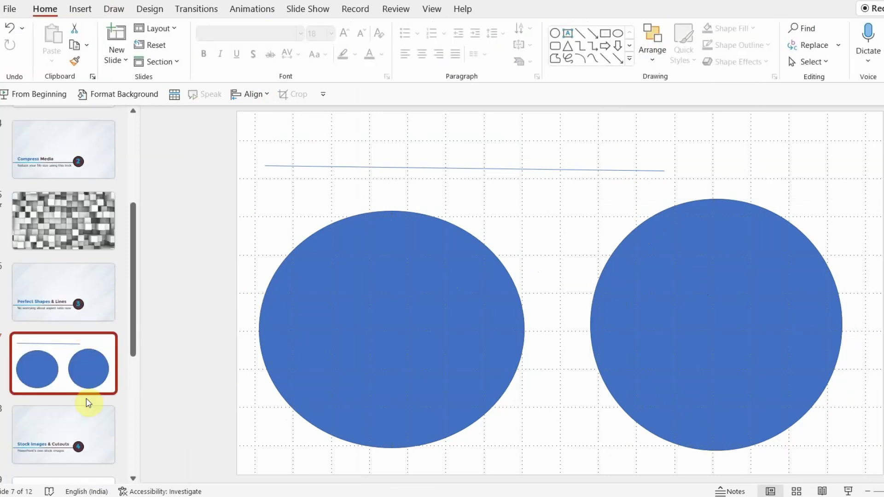
# Step: Add a new slide after slide 7 and delete its placeholders to leave it blank
pyautogui.click(88, 405)
pyautogui.press('Return')
pyautogui.click(247, 238)
pyautogui.hotkey('ctrl', 'a')
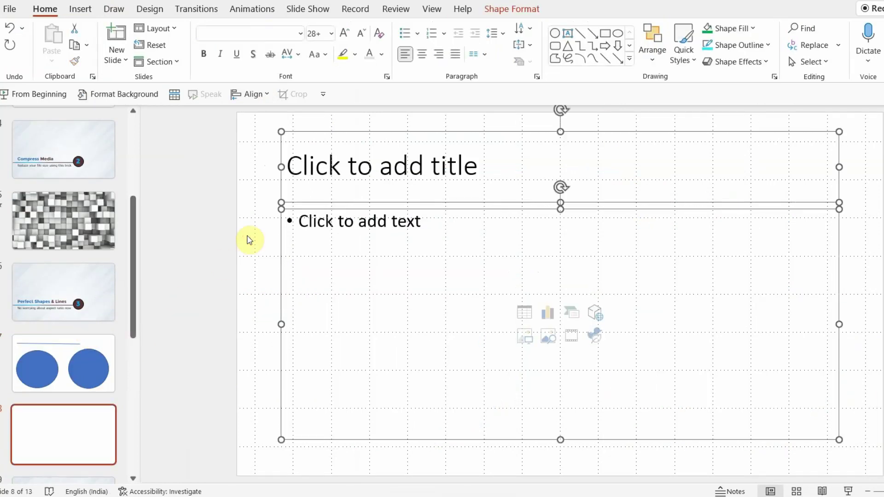
pyautogui.press('Delete')
# Step: Draw a perfect 14.01 × 14.01 cm square, replacing an uneven first rectangle
pyautogui.click(80, 9)
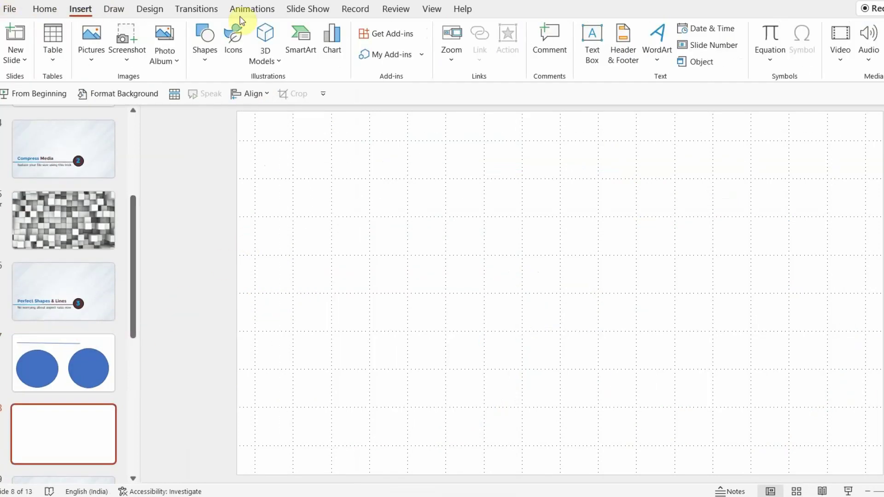
pyautogui.click(203, 51)
pyautogui.click(249, 96)
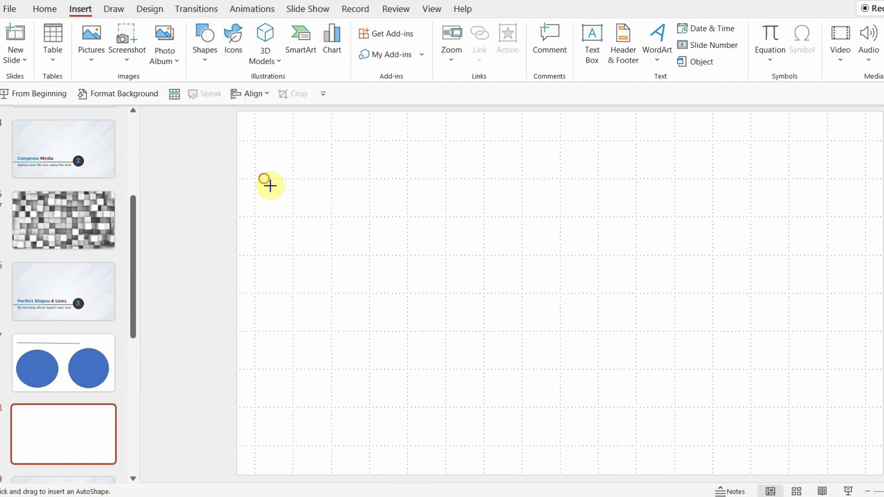
pyautogui.moveTo(265, 179); pyautogui.dragTo(603, 436)
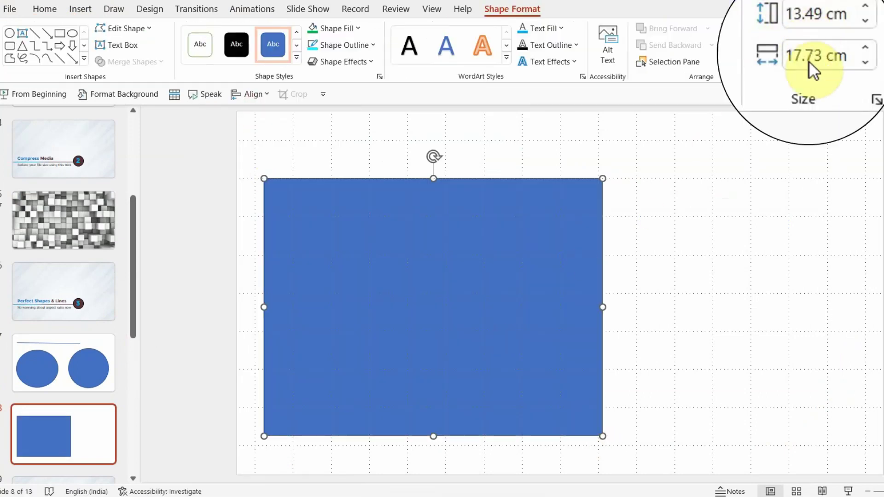
pyautogui.press('Delete')
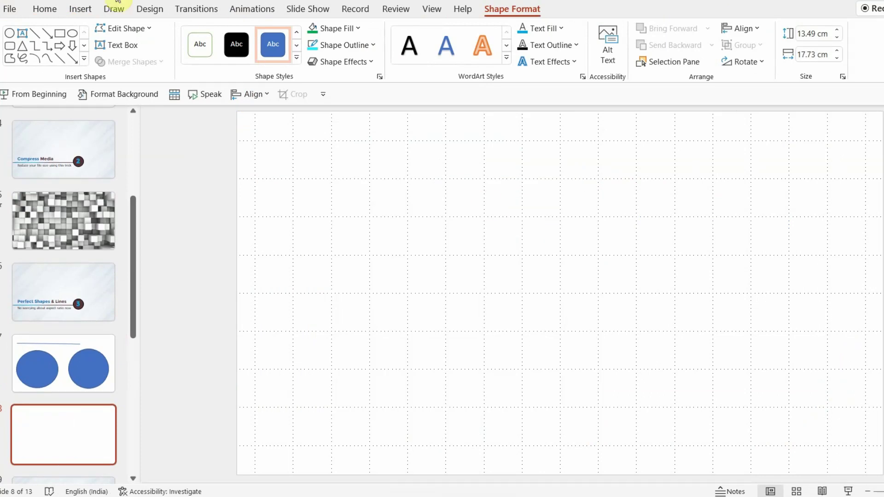
pyautogui.click(79, 9)
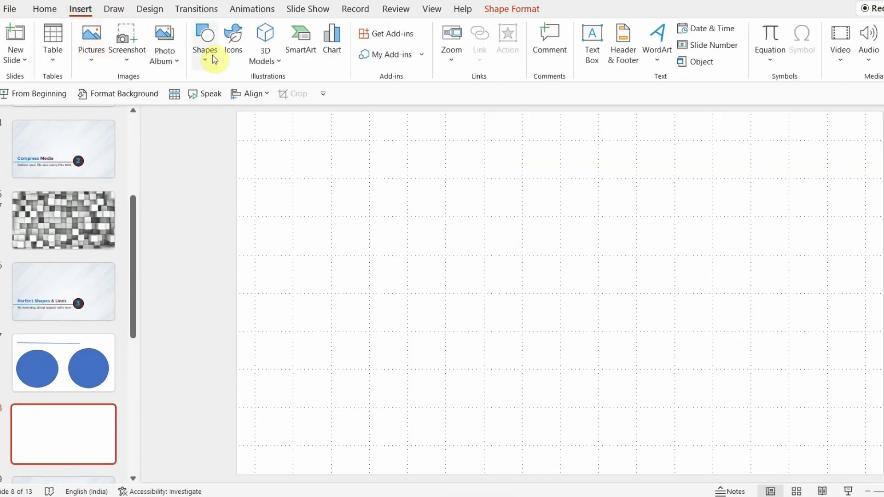
pyautogui.click(207, 46)
pyautogui.click(252, 101)
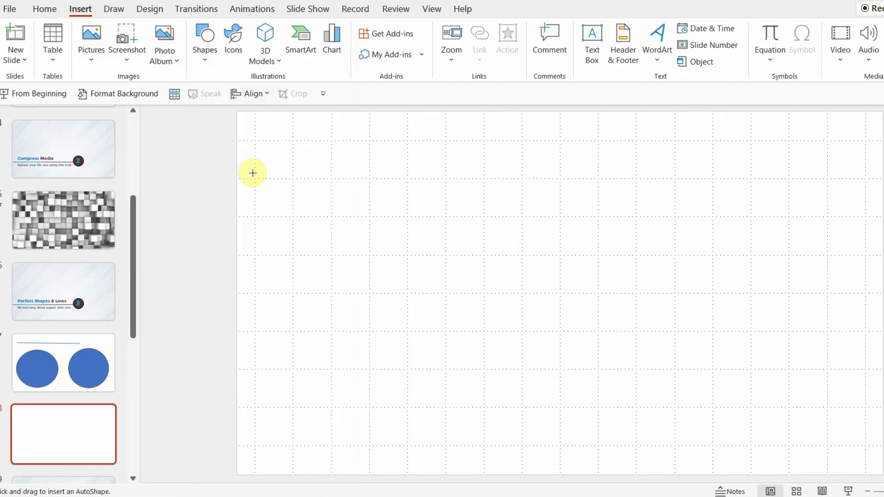
pyautogui.moveTo(274, 163); pyautogui.dragTo(543, 274)
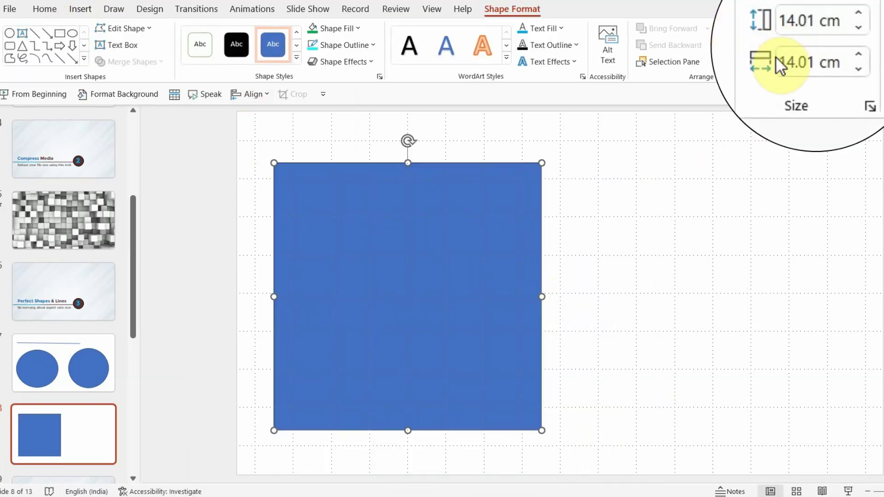
pyautogui.click(188, 136)
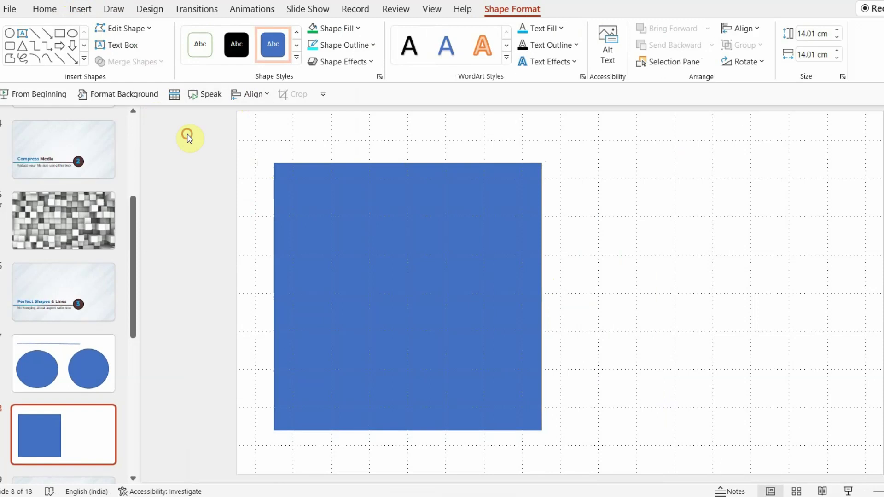
# Step: Draw a long straight line across the top of slide 8
pyautogui.click(80, 9)
pyautogui.click(204, 59)
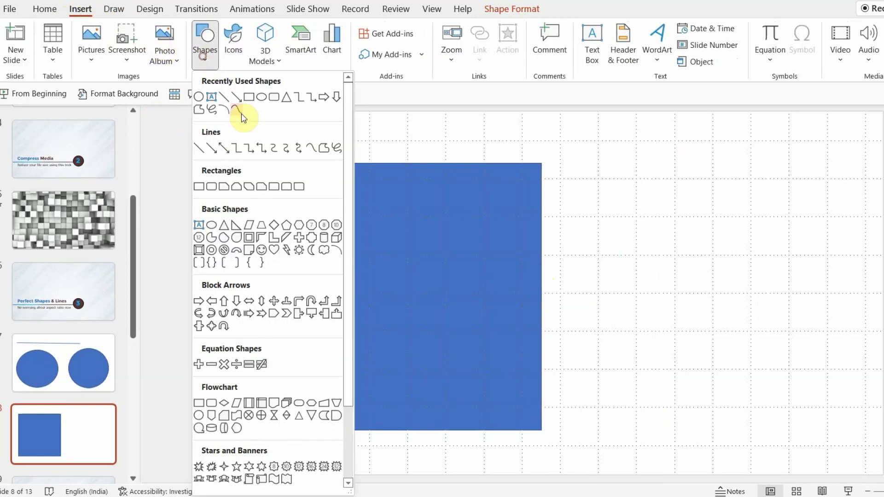
pyautogui.click(224, 97)
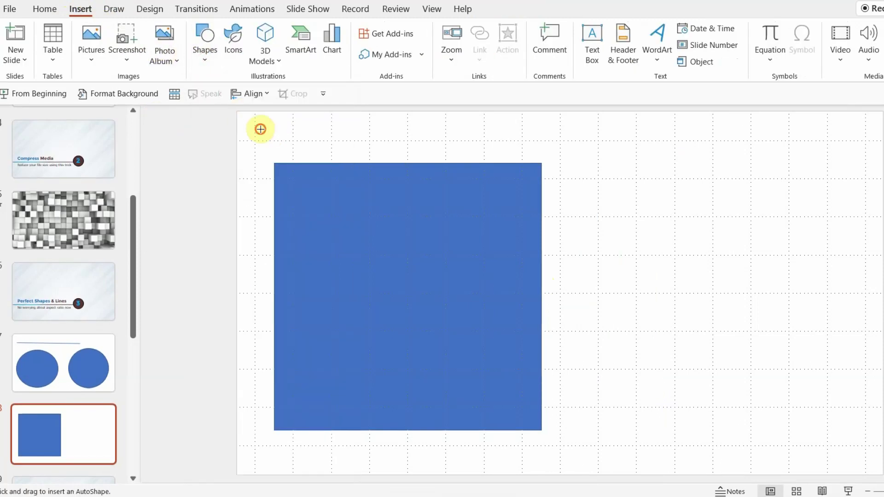
pyautogui.moveTo(261, 130)
pyautogui.mouseDown()
pyautogui.moveTo(549, 117)
pyautogui.moveTo(817, 138)
pyautogui.moveTo(808, 283)
pyautogui.moveTo(775, 347)
pyautogui.mouseUp()
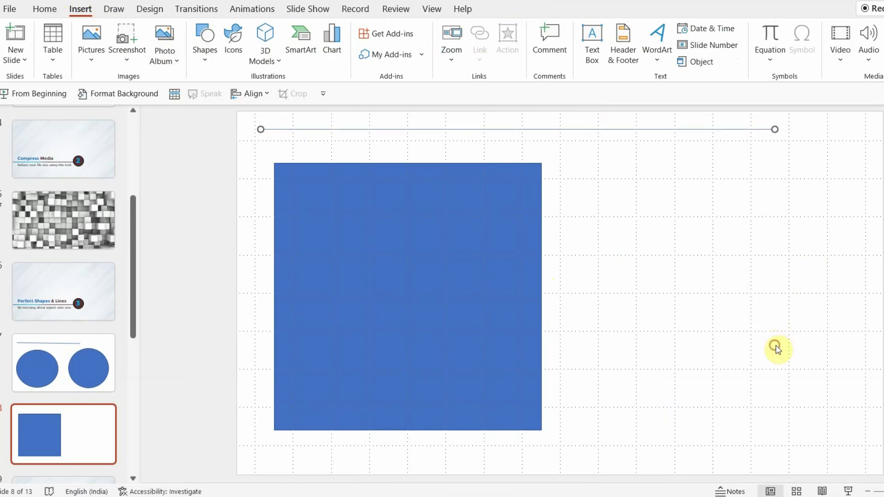
pyautogui.click(654, 197)
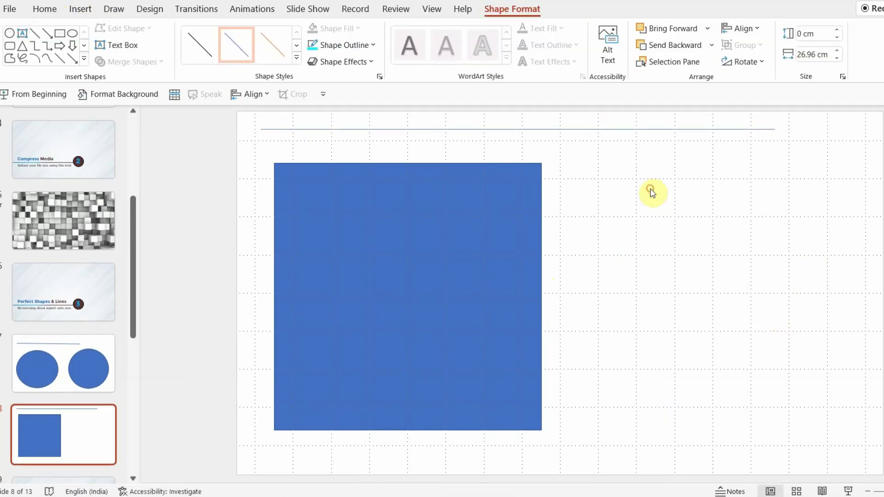
# Step: Draw a second line right of the square and lengthen it to about 10 cm
pyautogui.click(82, 9)
pyautogui.click(203, 57)
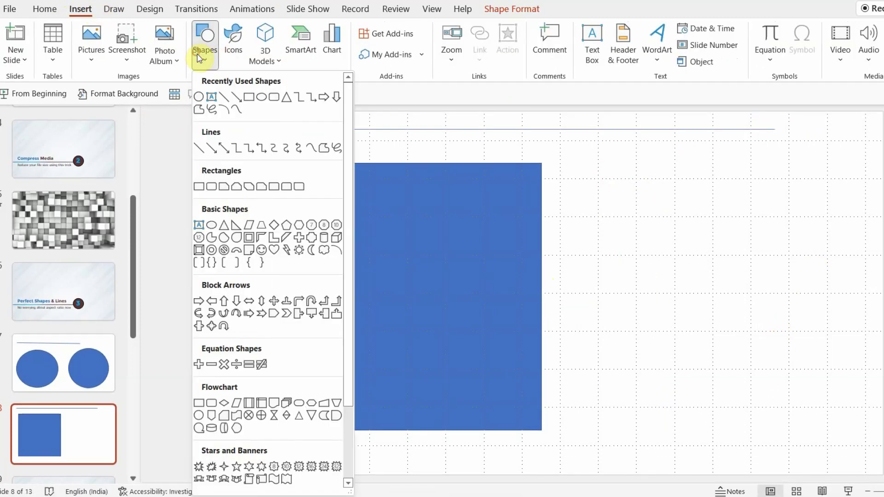
pyautogui.click(229, 105)
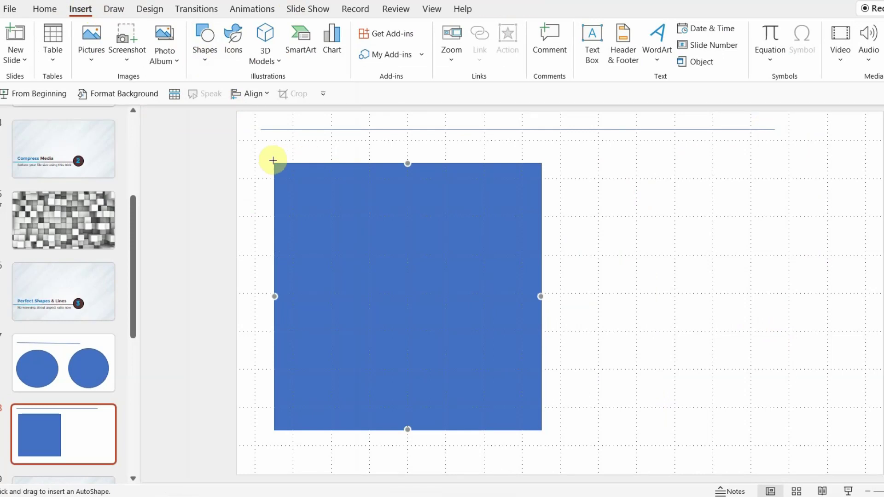
pyautogui.moveTo(273, 160)
pyautogui.mouseDown()
pyautogui.moveTo(381, 156)
pyautogui.moveTo(404, 183)
pyautogui.moveTo(399, 256)
pyautogui.moveTo(416, 153)
pyautogui.moveTo(599, 195)
pyautogui.moveTo(713, 260)
pyautogui.moveTo(707, 336)
pyautogui.moveTo(738, 322)
pyautogui.moveTo(729, 419)
pyautogui.mouseUp()
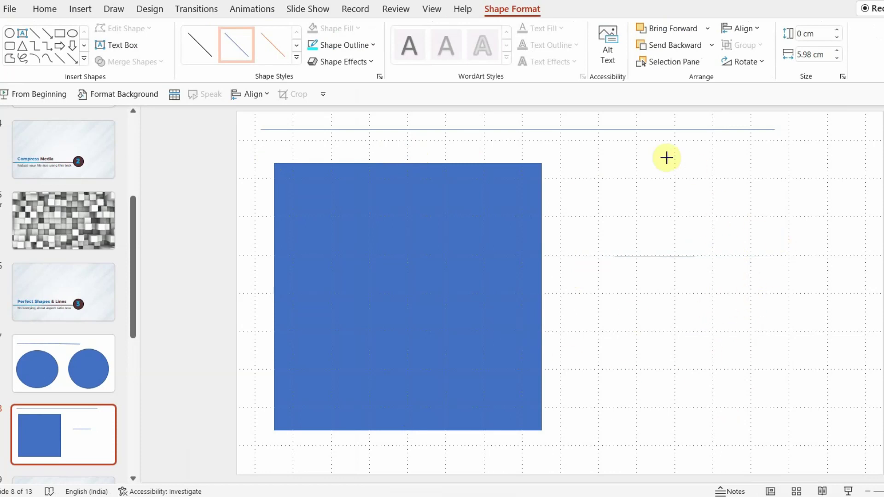
pyautogui.moveTo(645, 306); pyautogui.dragTo(809, 276)
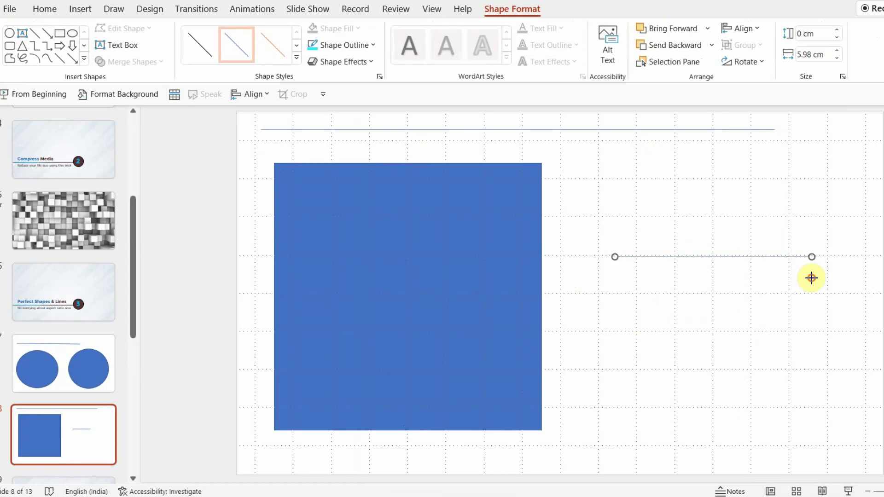
pyautogui.click(708, 351)
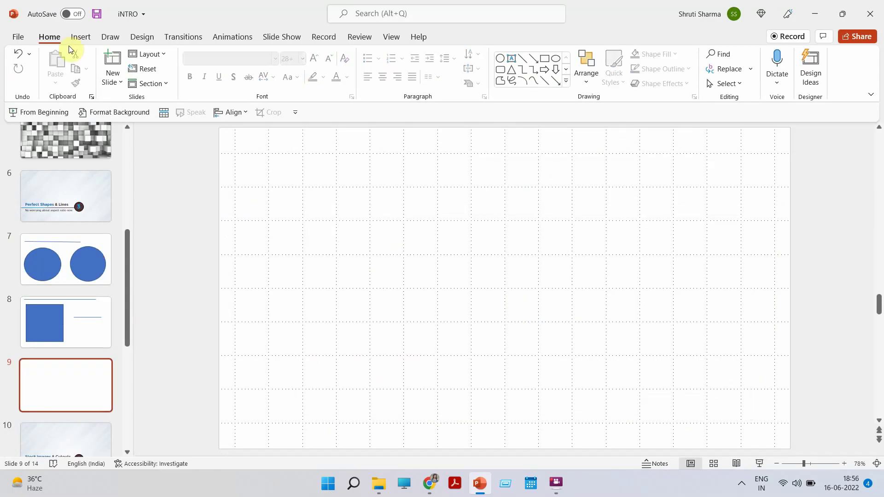
# Step: Draw a large teardrop shape on slide 9
pyautogui.click(81, 37)
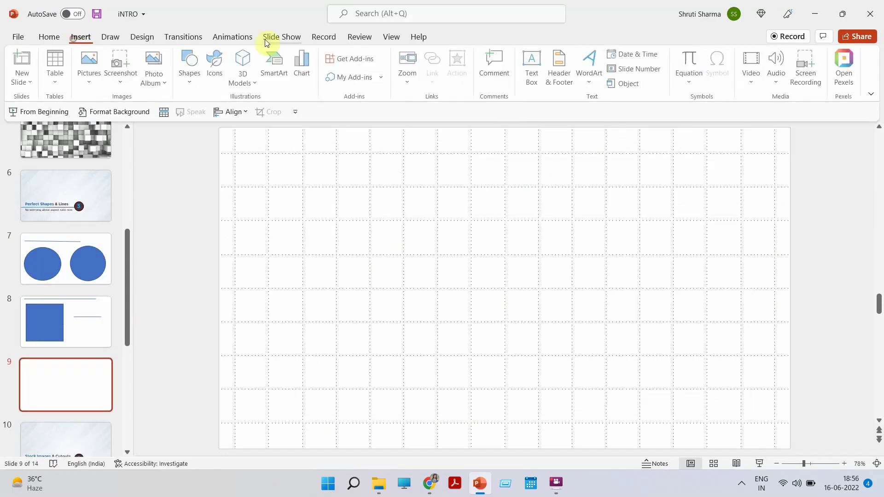
pyautogui.click(203, 72)
pyautogui.click(215, 242)
pyautogui.moveTo(246, 193); pyautogui.dragTo(522, 406)
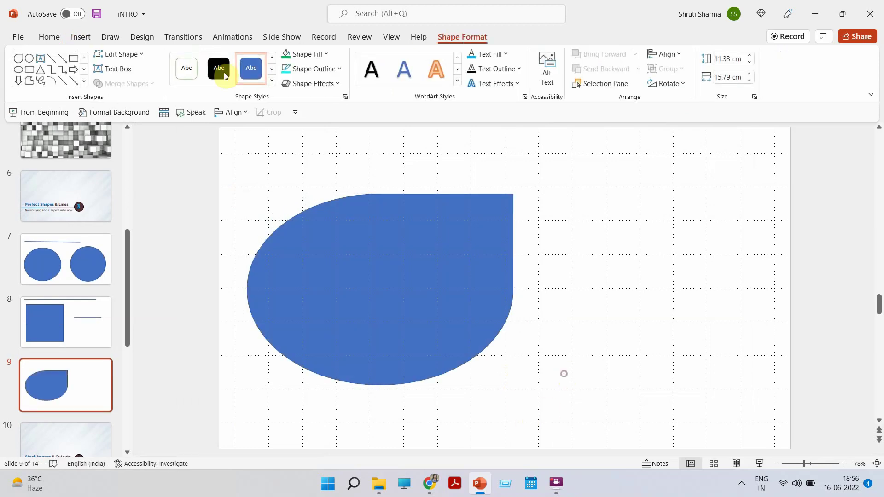
# Step: Add a second 11.14 × 11.14 cm teardrop to the right of the first
pyautogui.click(80, 37)
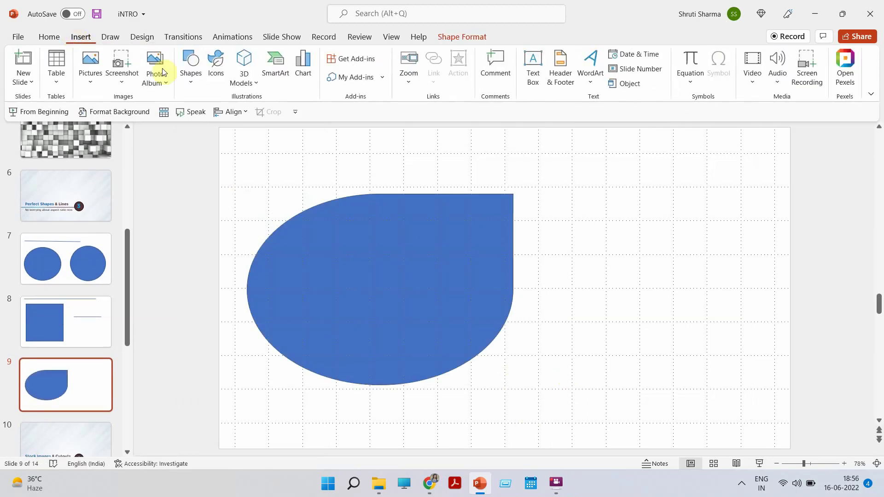
pyautogui.click(195, 81)
pyautogui.click(217, 237)
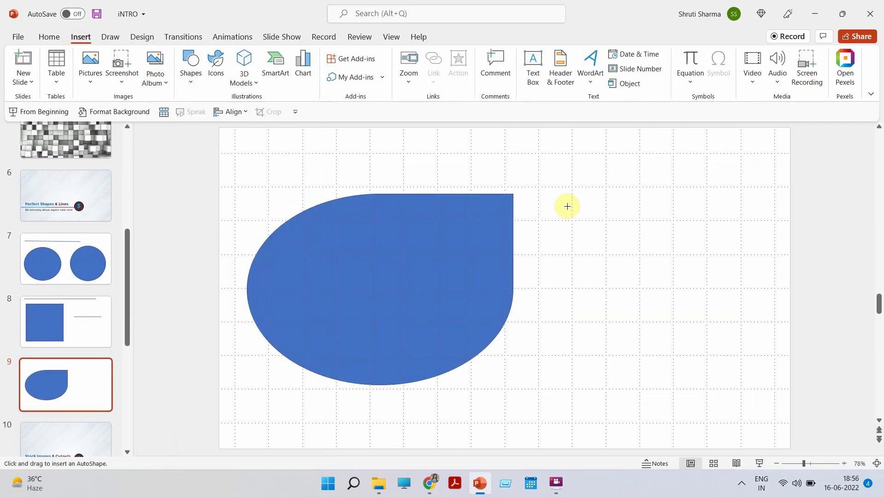
pyautogui.moveTo(567, 211); pyautogui.dragTo(732, 396)
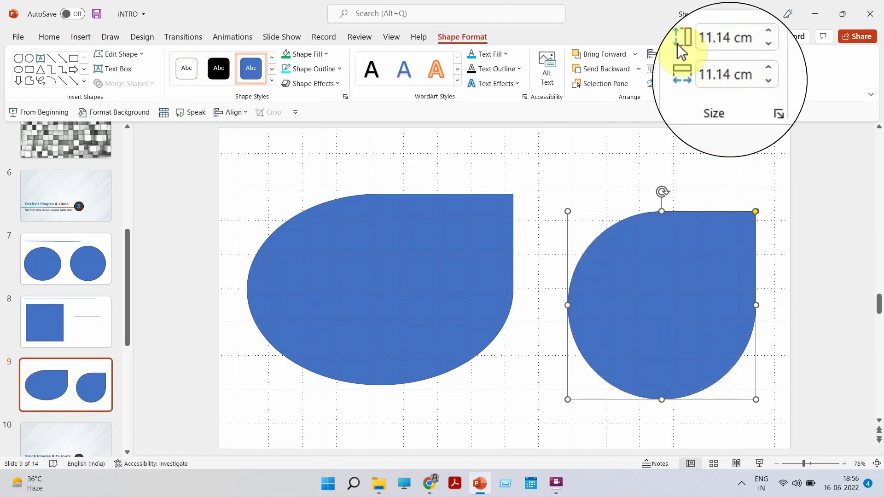
pyautogui.click(455, 212)
pyautogui.click(635, 180)
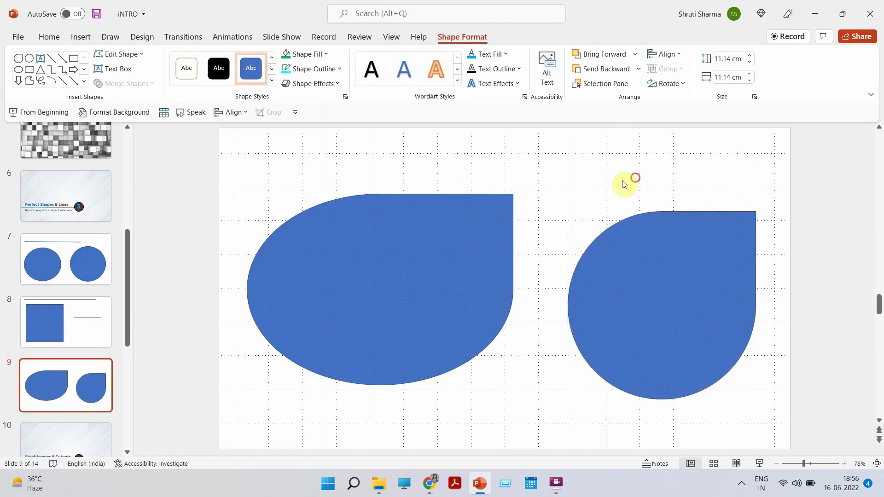
pyautogui.scroll(-2, 70, 318)
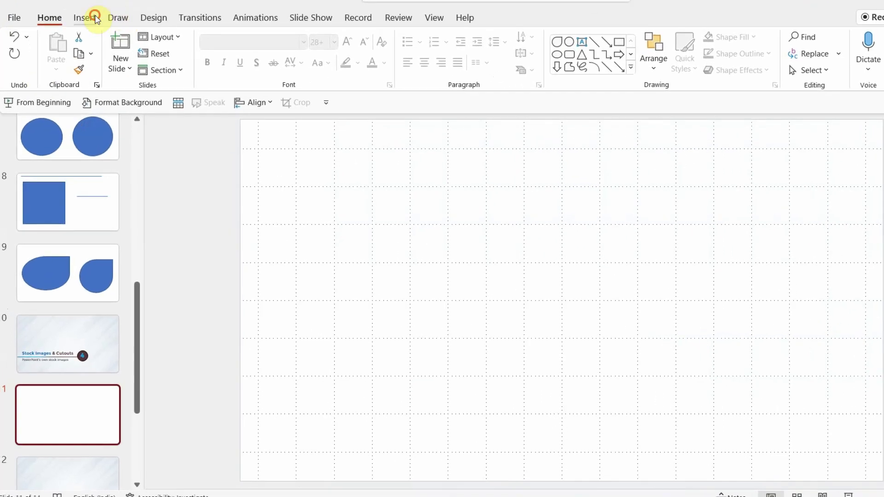
# Step: Search stock images for 'team' and insert the sunset silhouette photo onto slide 11
pyautogui.click(85, 20)
pyautogui.click(104, 74)
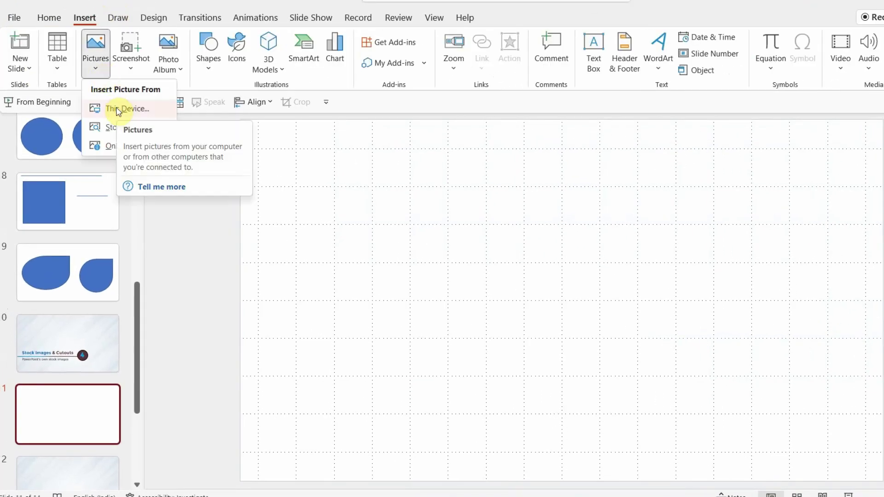
pyautogui.click(105, 127)
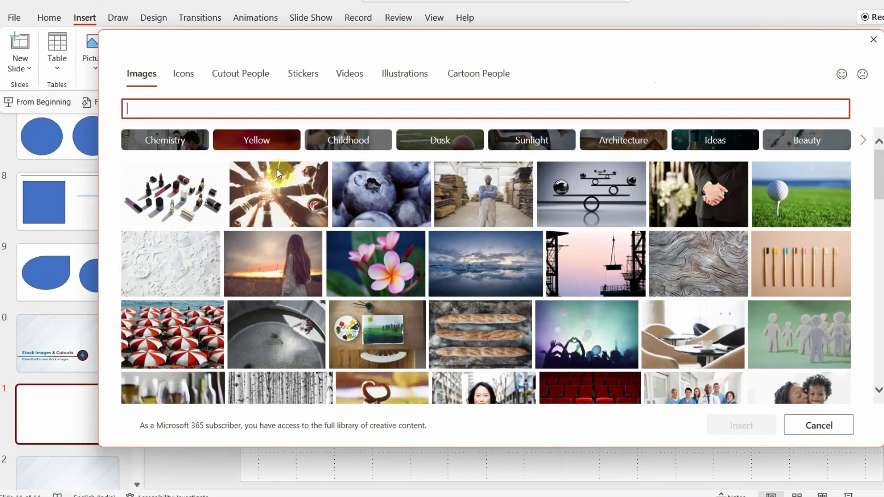
pyautogui.scroll(-4, 399, 246)
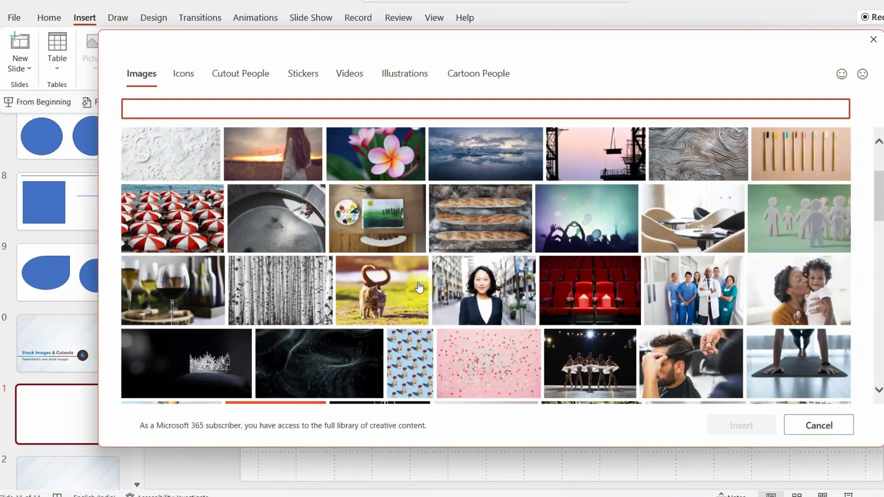
pyautogui.scroll(-10, 418, 284)
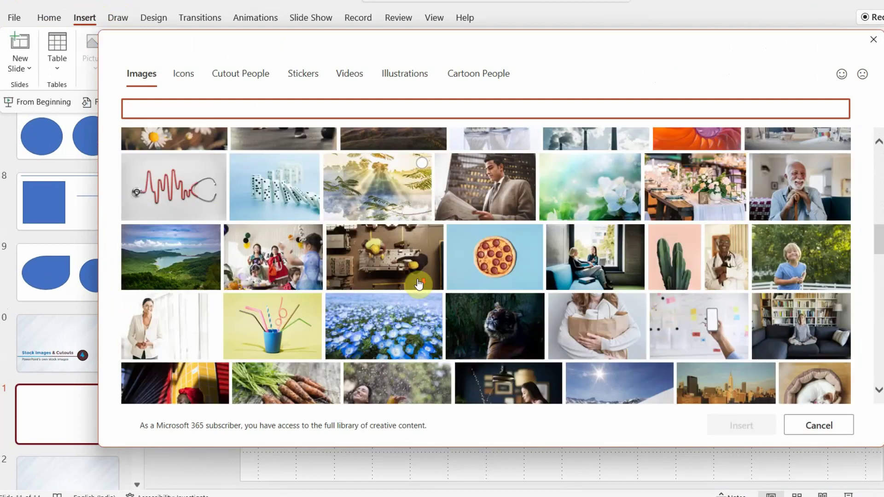
pyautogui.scroll(8, 418, 283)
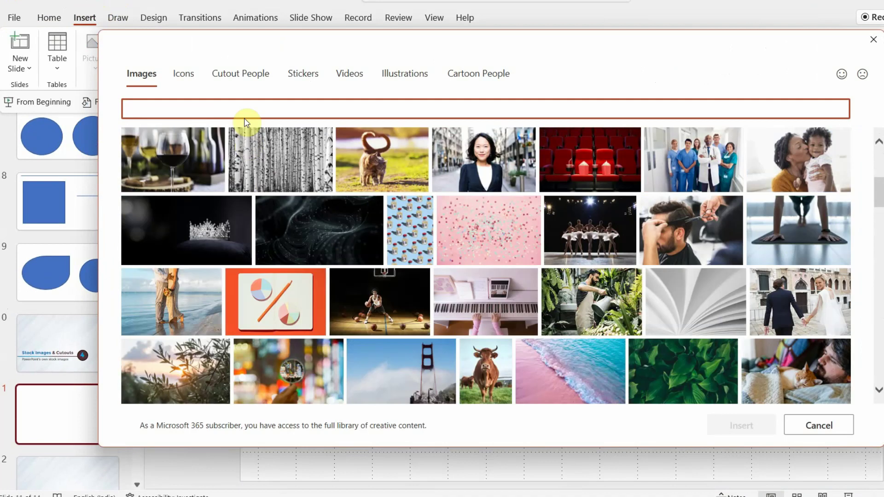
pyautogui.write('team')
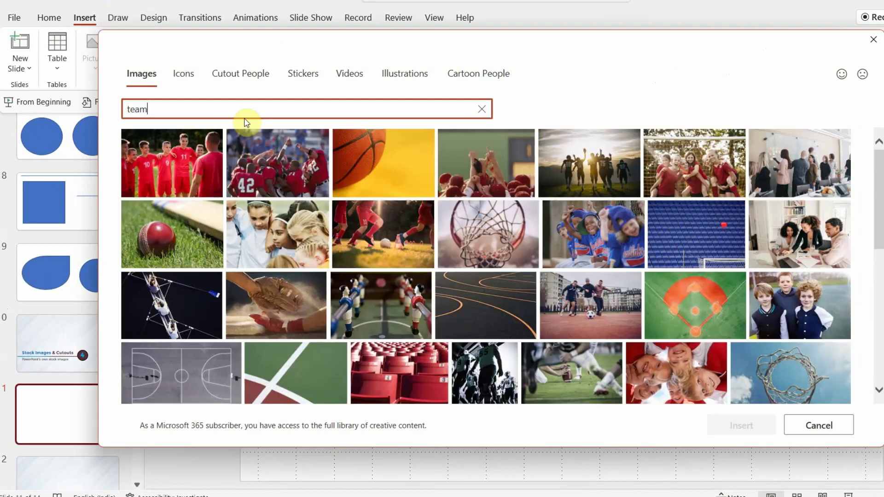
pyautogui.click(615, 165)
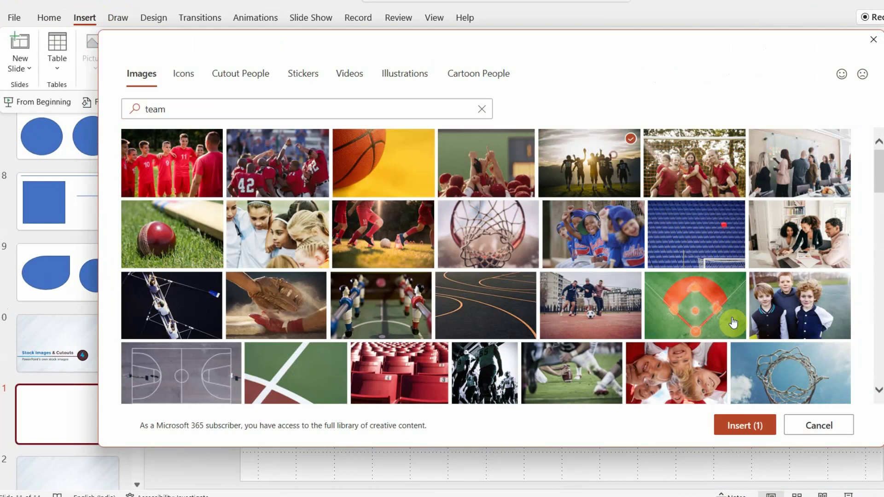
pyautogui.click(743, 426)
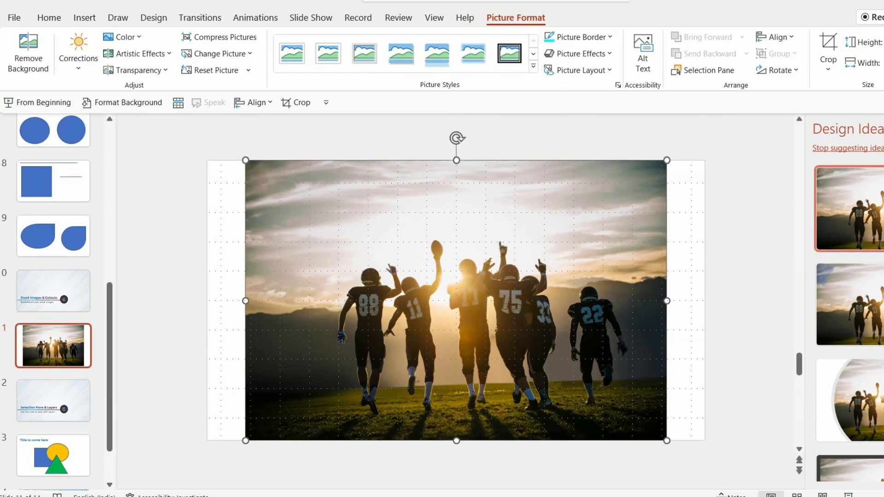
pyautogui.click(850, 208)
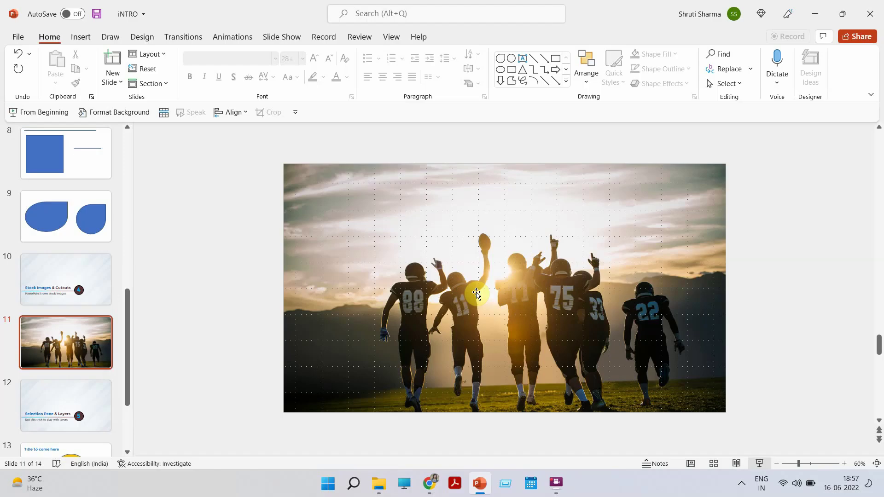
# Step: Add a new blank slide 12 after slide 11 and bring up the stock image library
pyautogui.click(98, 375)
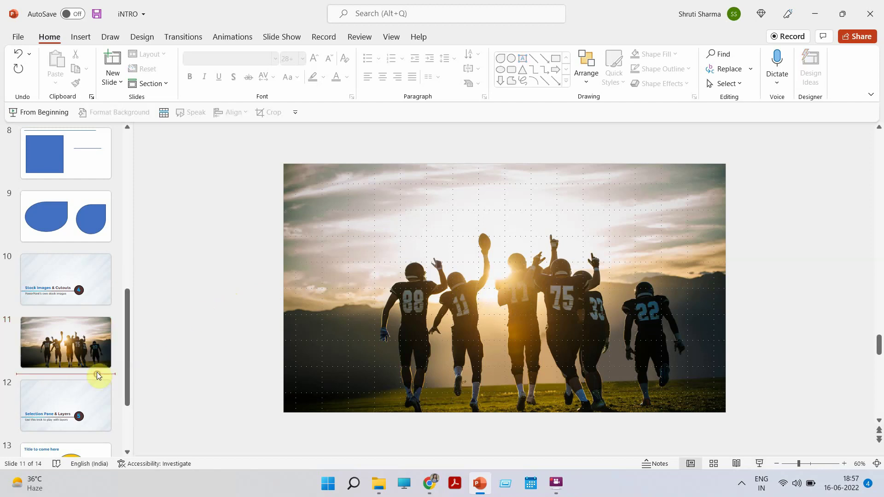
pyautogui.press('Return')
pyautogui.click(81, 37)
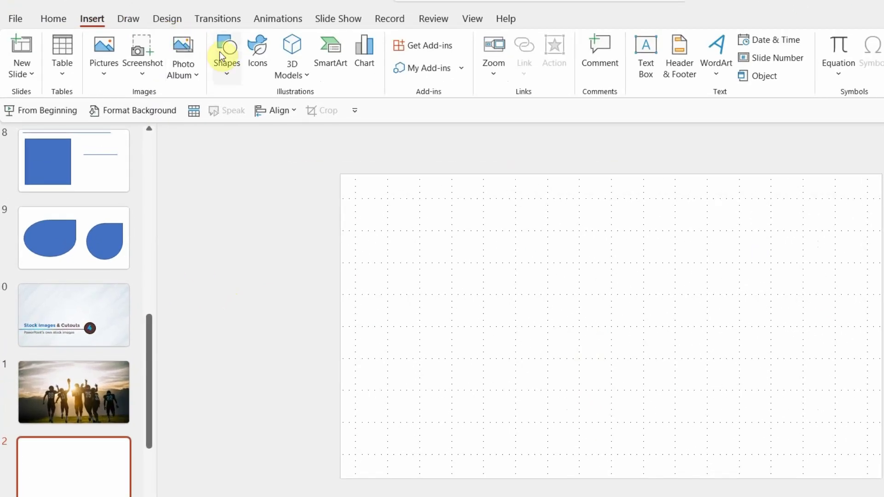
pyautogui.click(99, 69)
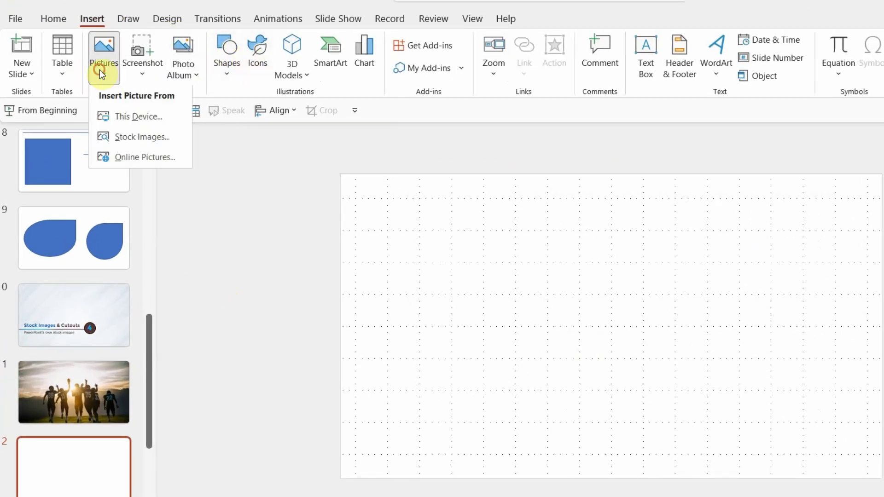
pyautogui.click(135, 138)
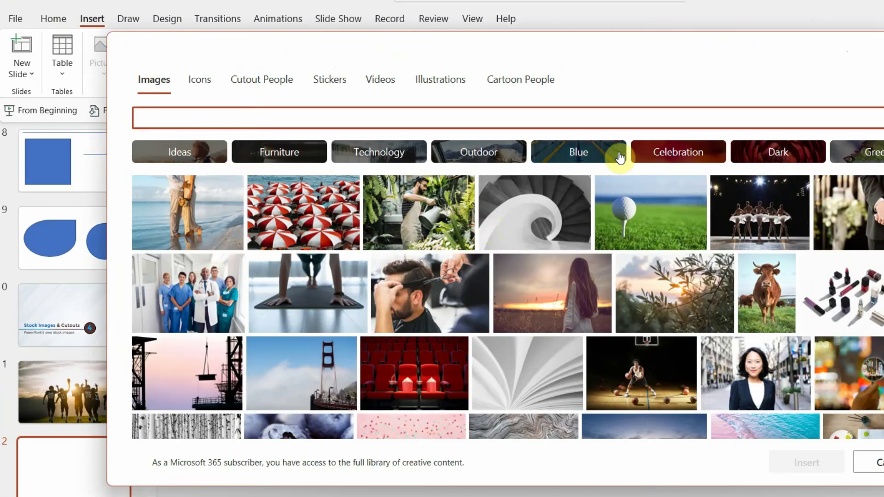
# Step: Insert a Cutout People image of a woman and move it left of centre
pyautogui.hscroll(4, 507, 152)
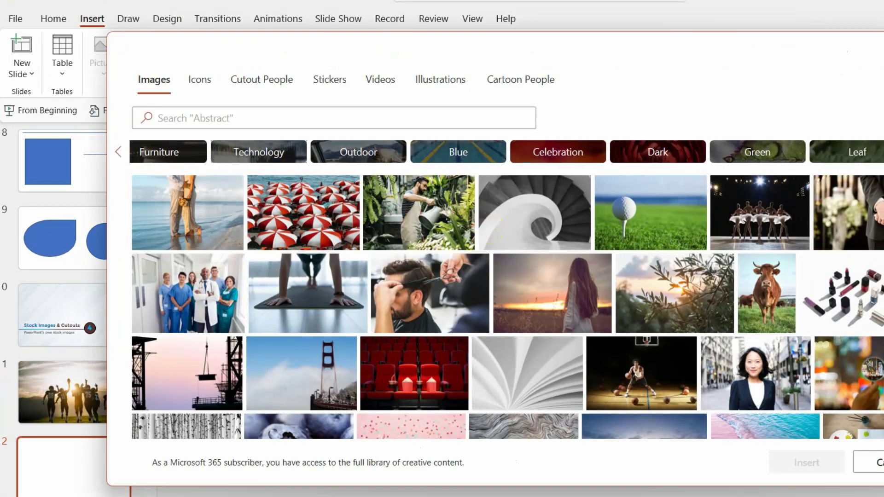
pyautogui.hscroll(5, 507, 152)
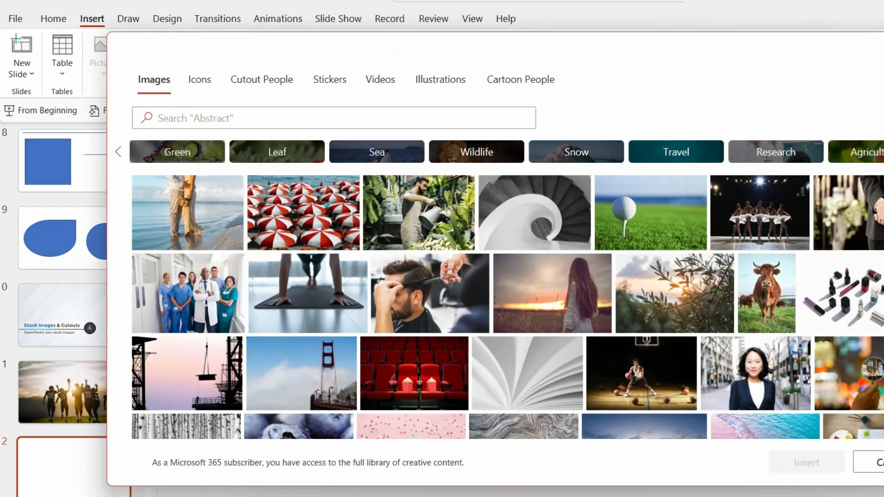
pyautogui.hscroll(1, 507, 151)
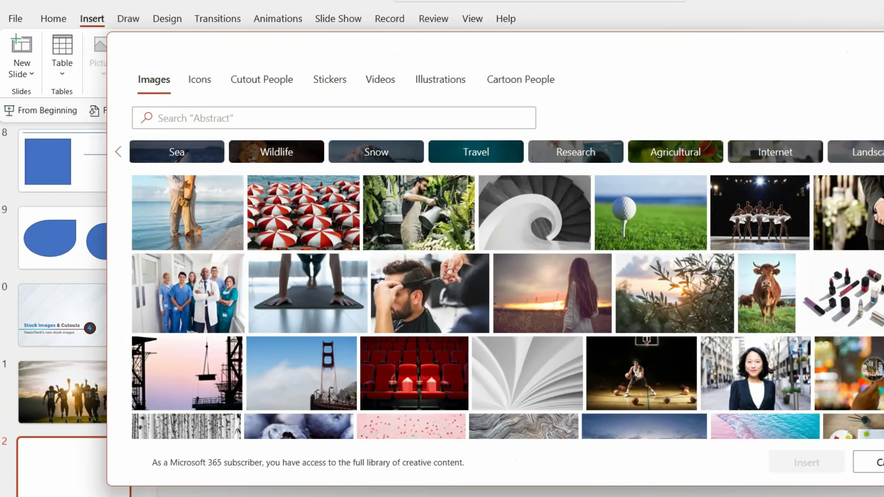
pyautogui.click(199, 87)
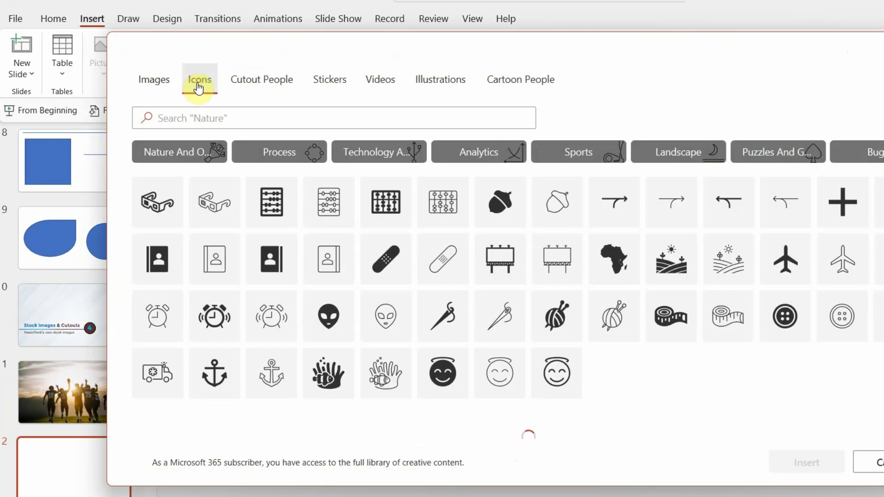
pyautogui.scroll(-10, 510, 260)
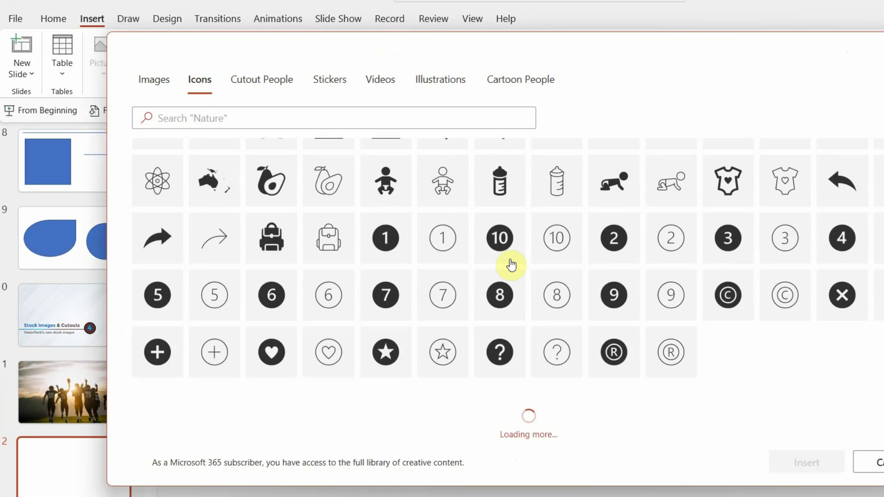
pyautogui.click(258, 85)
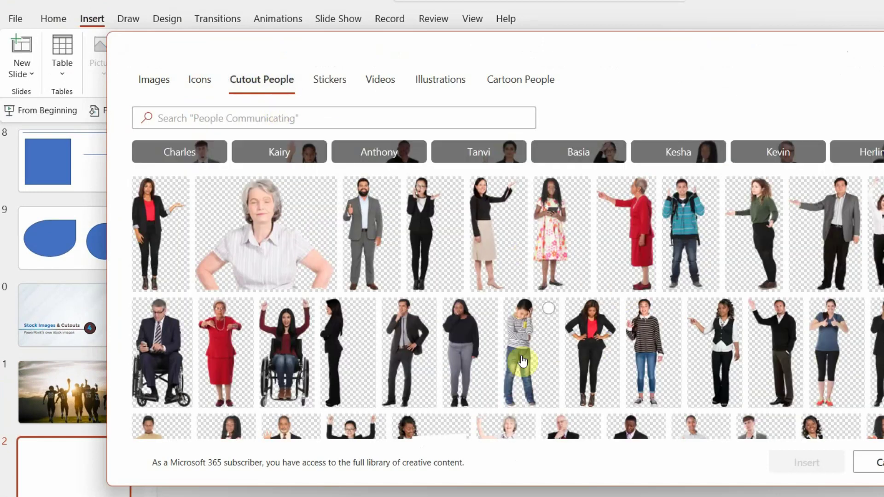
pyautogui.click(145, 212)
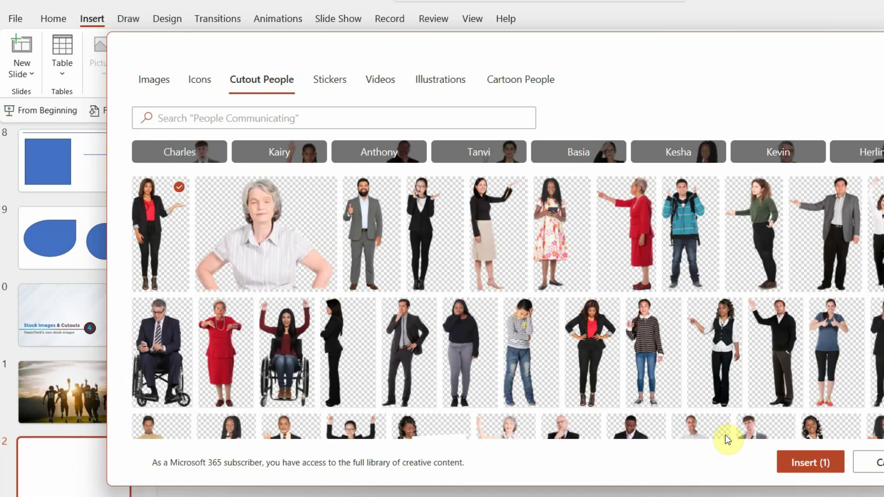
pyautogui.click(797, 462)
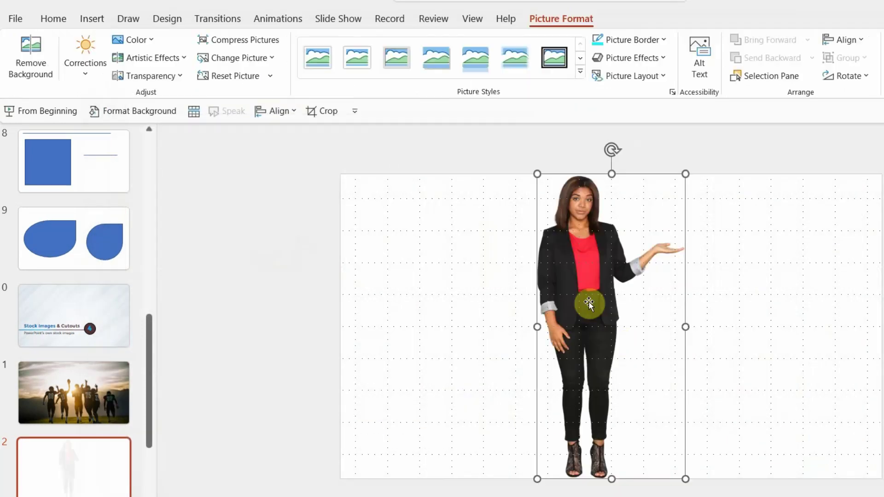
pyautogui.moveTo(589, 303); pyautogui.dragTo(473, 291)
pyautogui.click(592, 316)
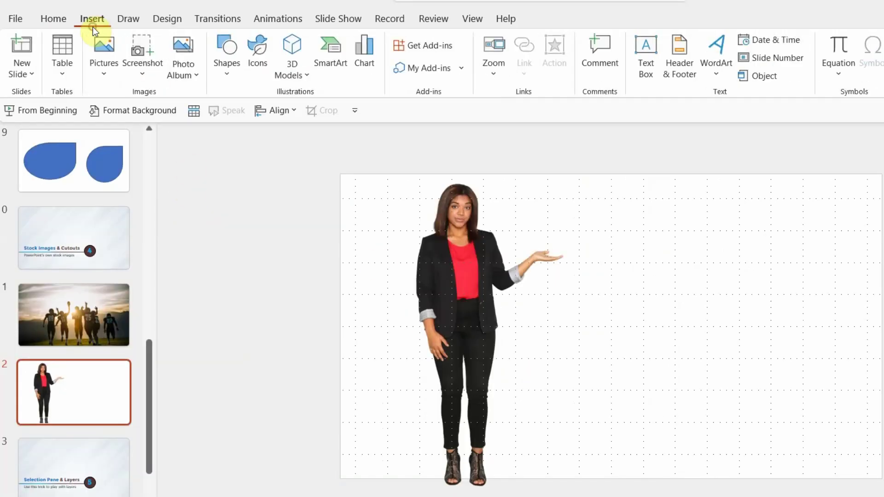
# Step: Insert a second Cutout People woman in red and place her at slide 12's right edge
pyautogui.click(105, 69)
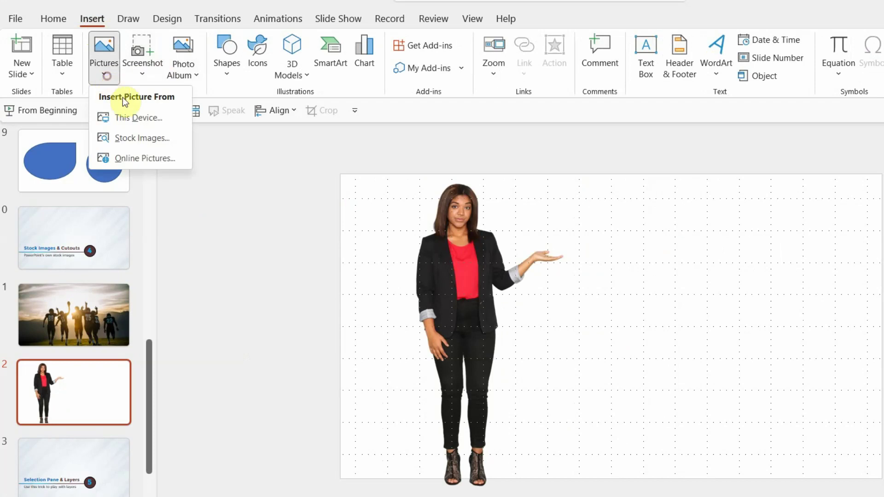
pyautogui.click(135, 137)
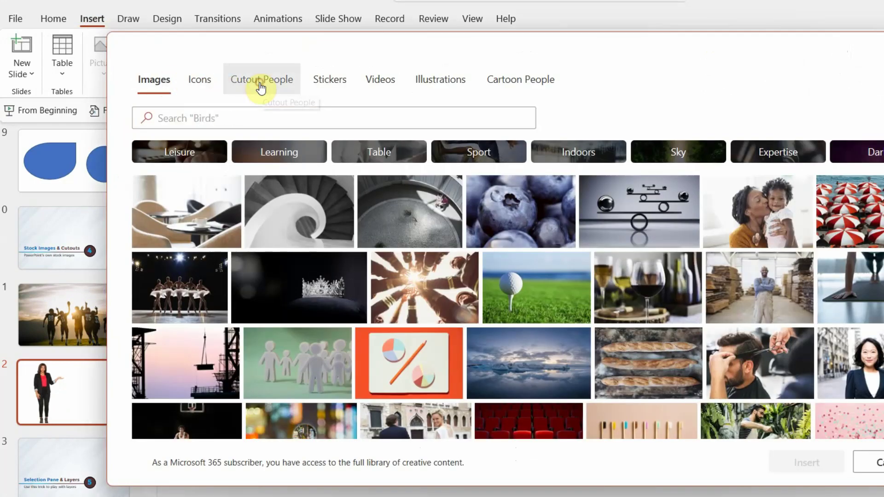
pyautogui.click(260, 87)
pyautogui.scroll(-2, 780, 341)
pyautogui.scroll(-5, 780, 341)
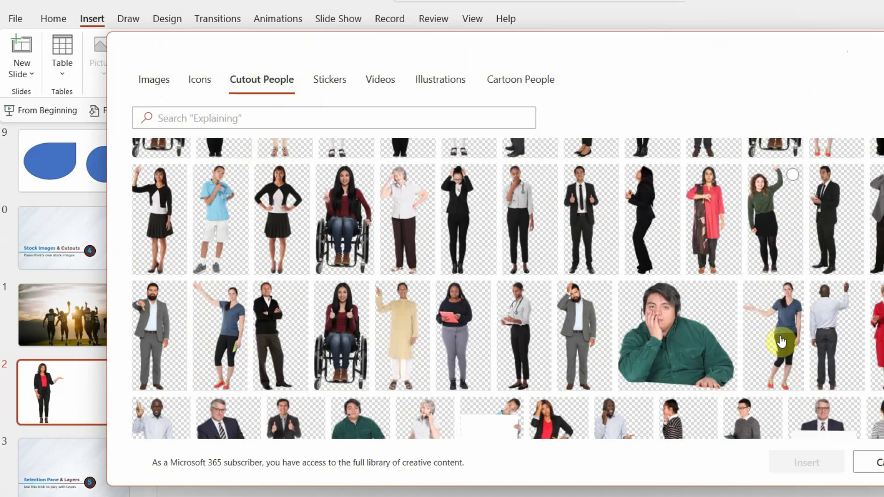
pyautogui.scroll(-1, 781, 341)
pyautogui.scroll(-5, 782, 341)
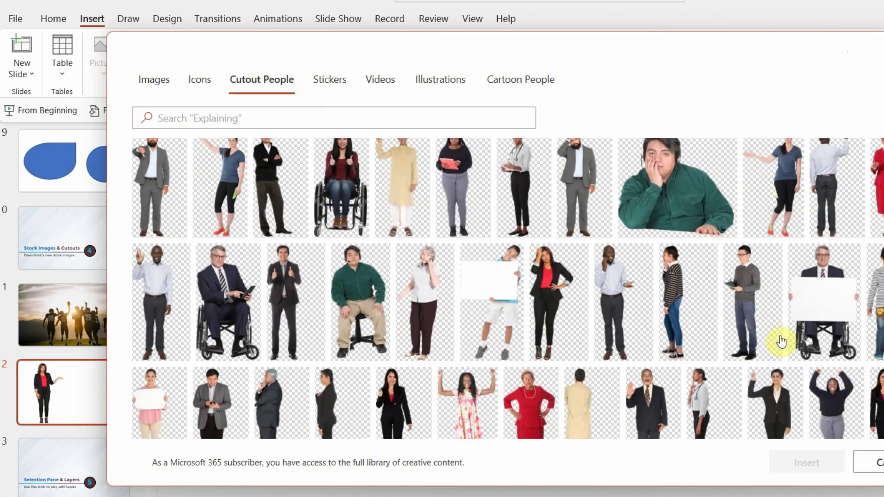
pyautogui.scroll(-4, 782, 341)
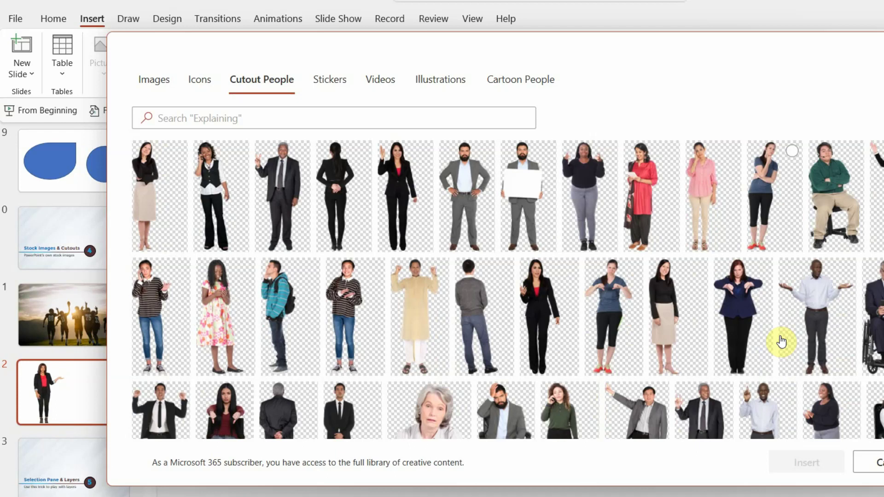
pyautogui.click(657, 207)
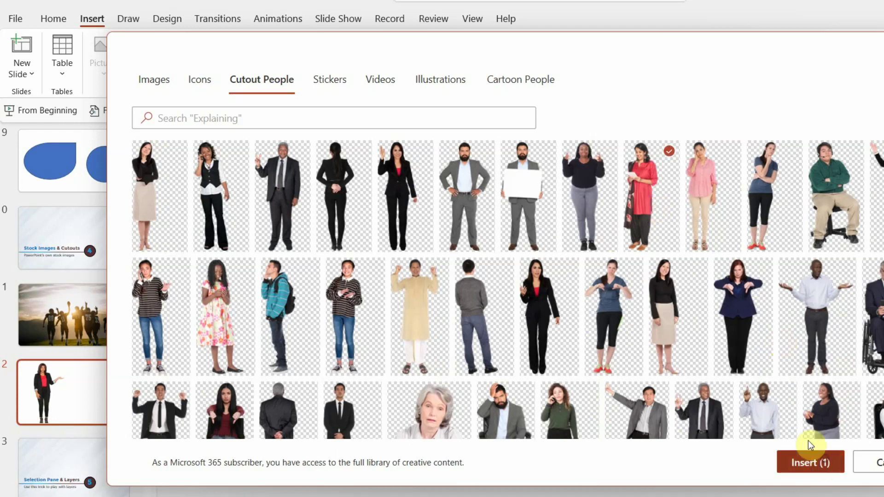
pyautogui.click(810, 453)
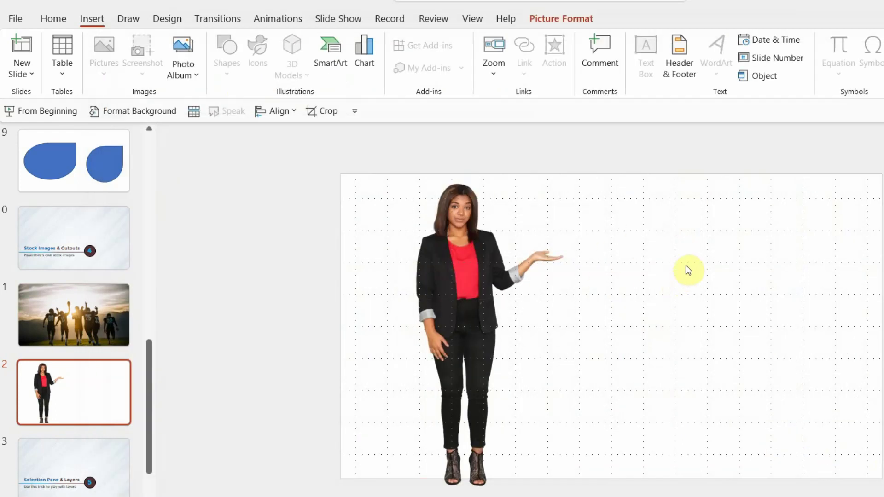
pyautogui.moveTo(588, 279); pyautogui.dragTo(627, 286)
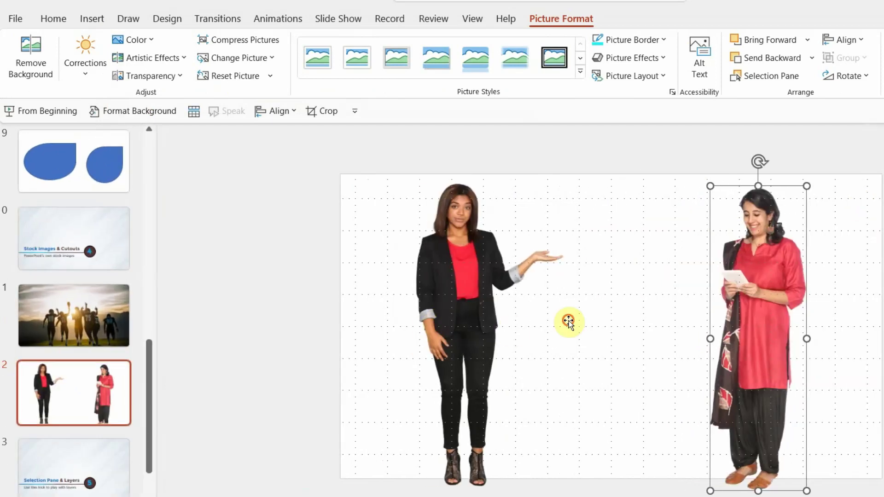
# Step: Clear the selection by clicking an empty area of the slide
pyautogui.click(569, 323)
pyautogui.click(607, 316)
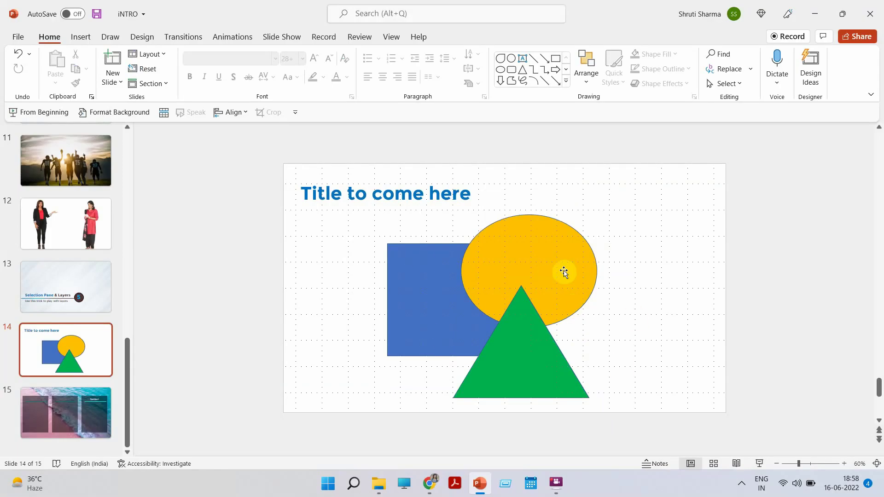
# Step: Open the Selection Pane and check the title, triangle, oval and rectangle entries
pyautogui.click(510, 250)
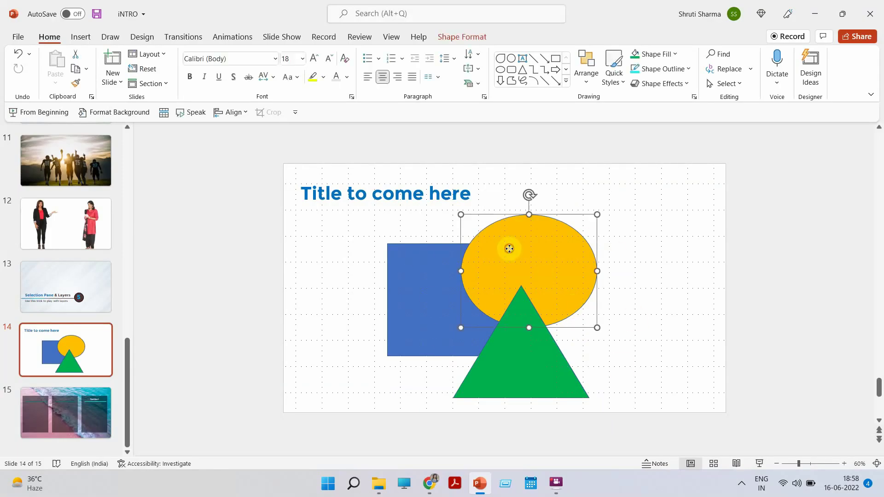
pyautogui.click(426, 304)
pyautogui.click(506, 387)
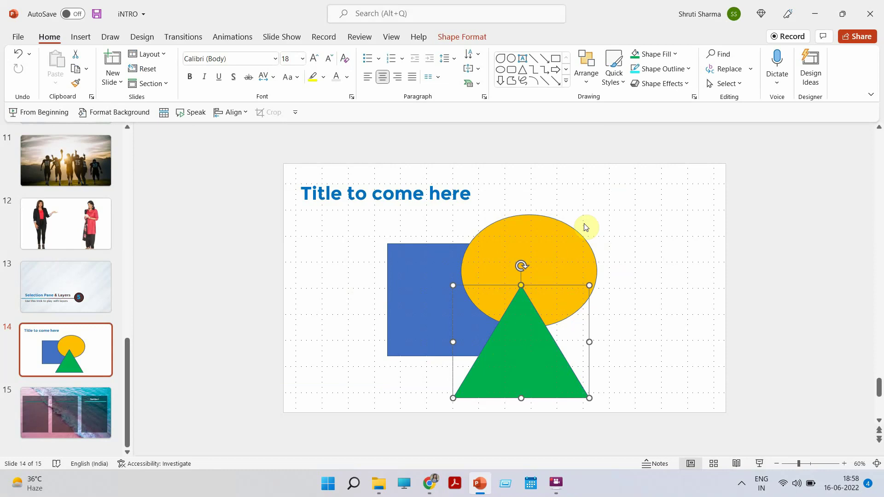
pyautogui.click(728, 84)
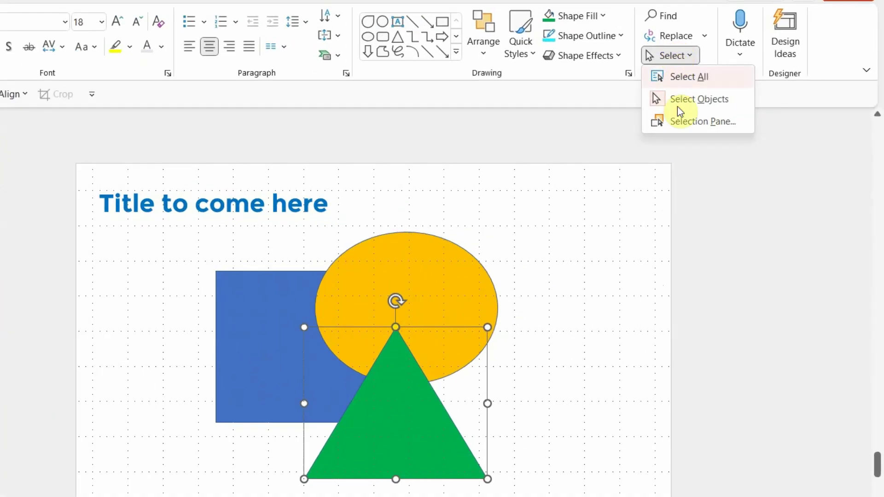
pyautogui.click(678, 122)
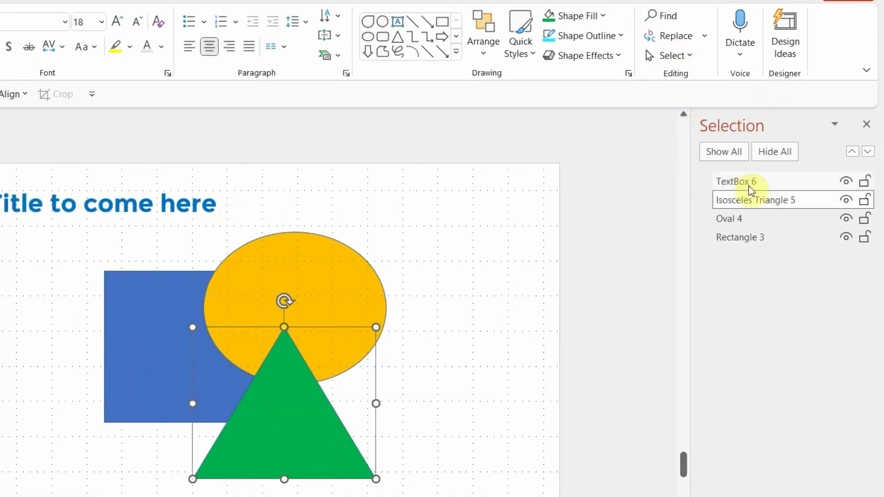
pyautogui.click(737, 182)
pyautogui.click(740, 202)
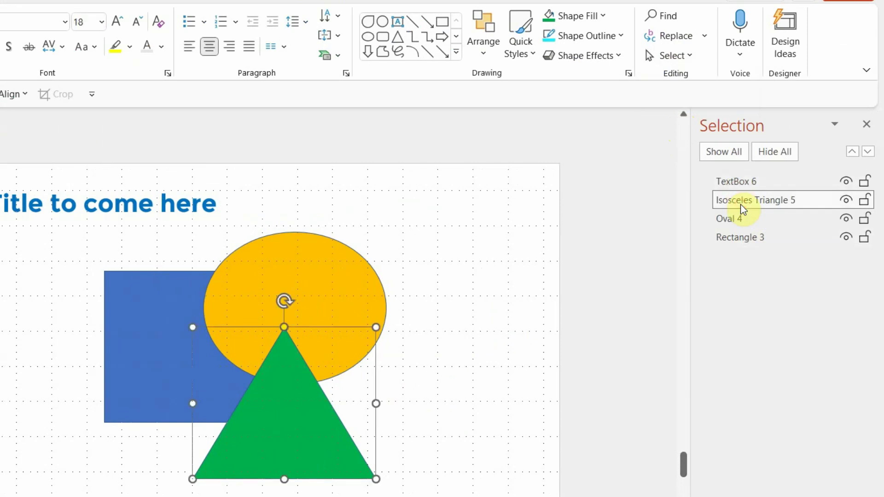
pyautogui.click(743, 222)
pyautogui.click(741, 235)
pyautogui.click(741, 182)
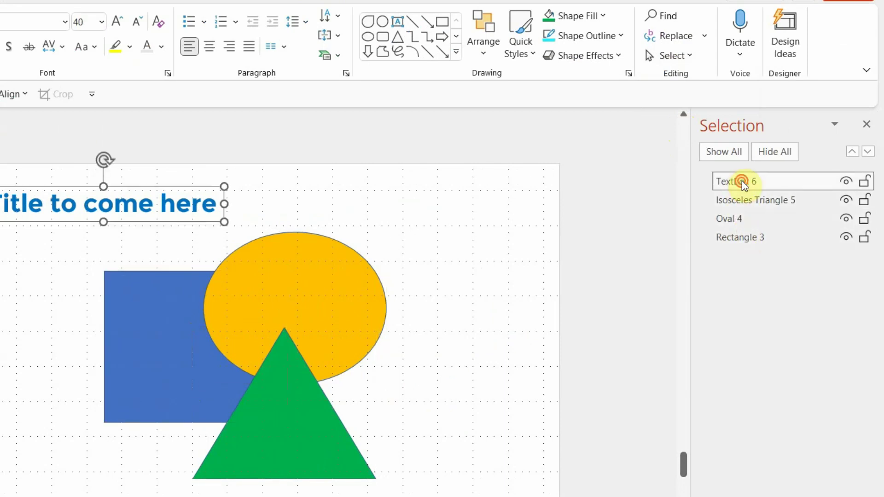
pyautogui.click(737, 202)
# Step: Rename the objects Green Triangle, Yellow Oval and Blue Square
pyautogui.click(755, 201)
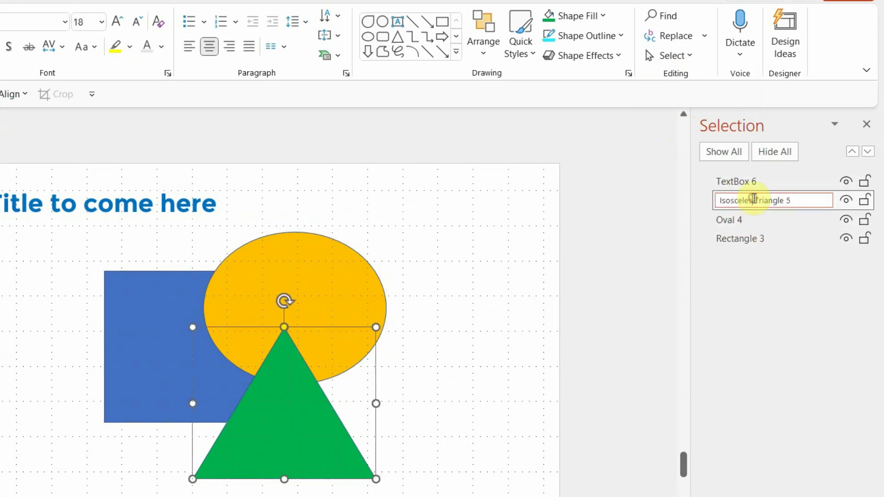
pyautogui.tripleClick(757, 202)
pyautogui.write('Green')
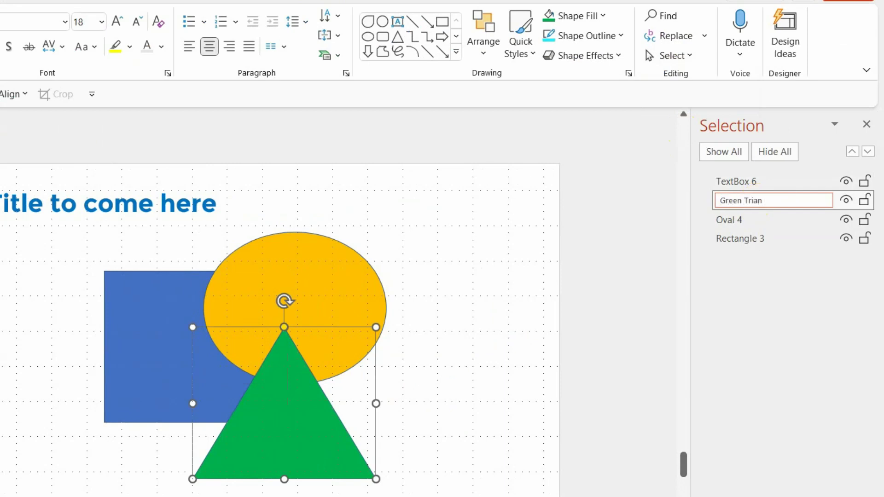
pyautogui.click(734, 221)
pyautogui.click(738, 214)
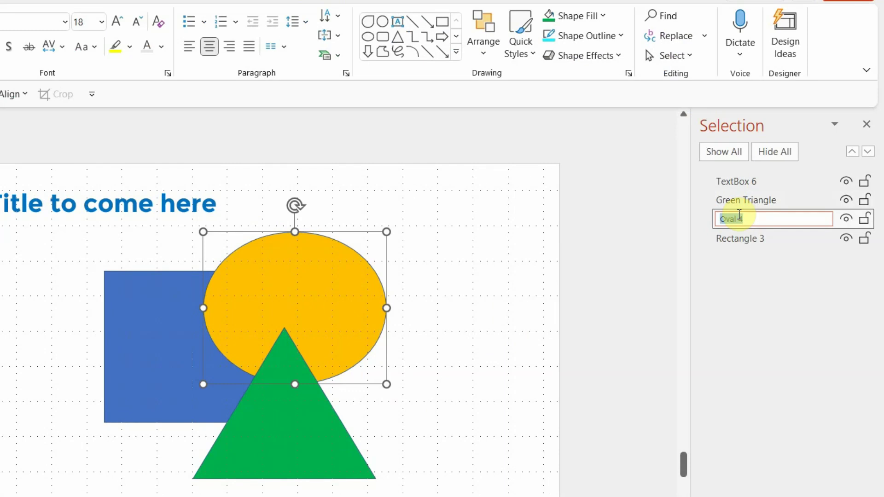
pyautogui.write('Yellow')
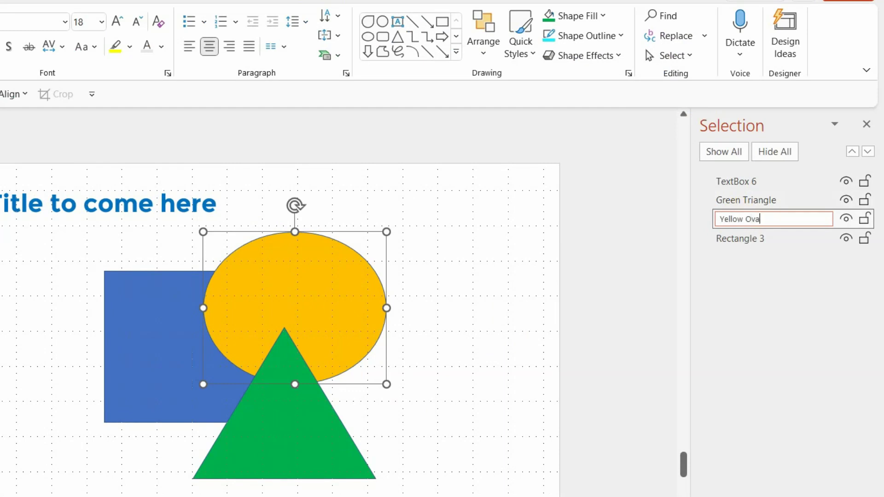
pyautogui.click(755, 239)
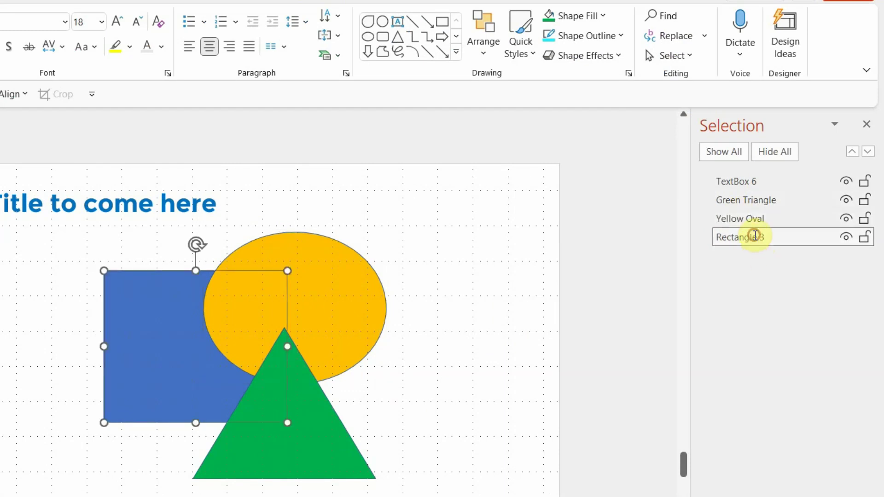
pyautogui.click(755, 236)
pyautogui.write('Blue Square')
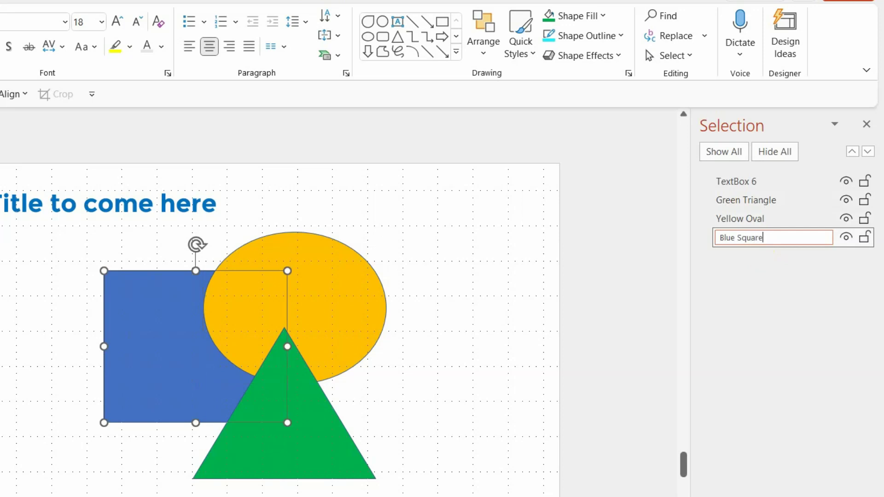
pyautogui.scroll(1, 690, 226)
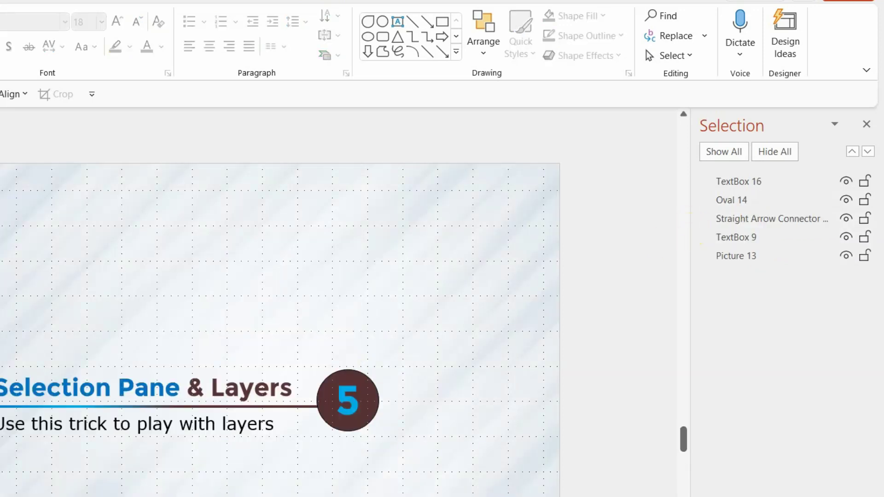
pyautogui.scroll(-1, 565, 256)
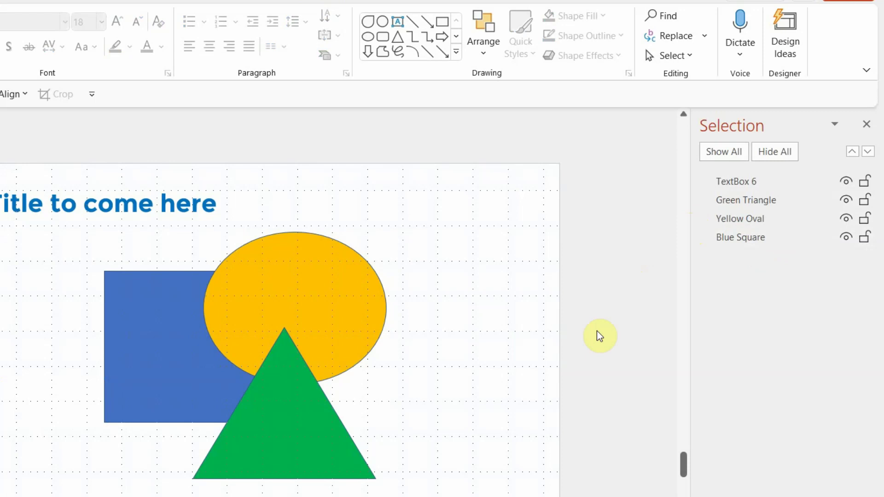
# Step: Toggle each object's visibility, leaving the Yellow Oval and Green Triangle hidden
pyautogui.click(202, 333)
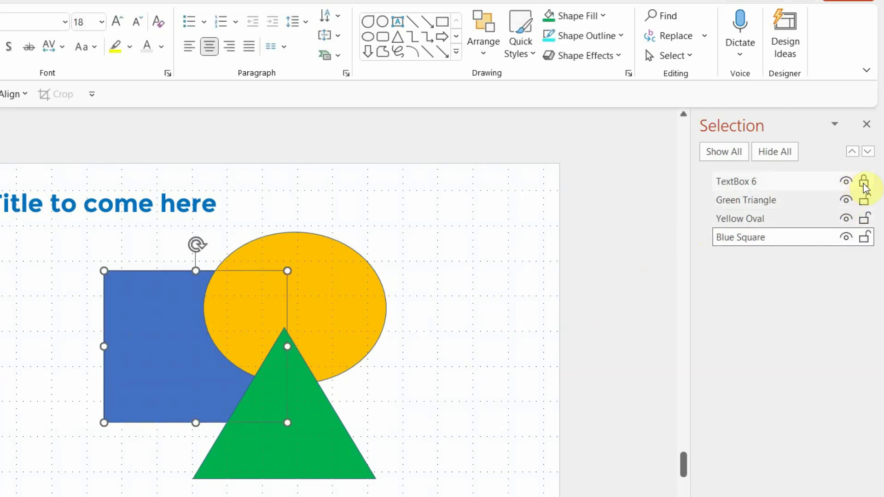
pyautogui.click(848, 184)
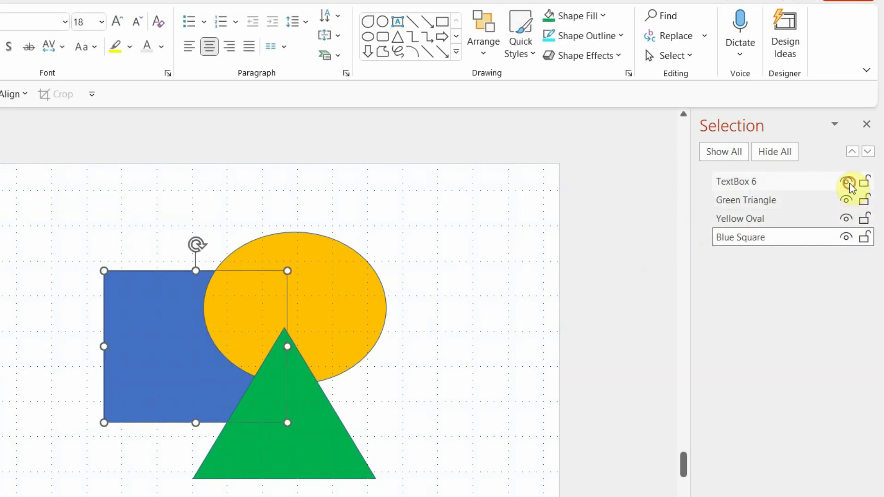
pyautogui.click(848, 183)
pyautogui.click(847, 200)
pyautogui.click(846, 201)
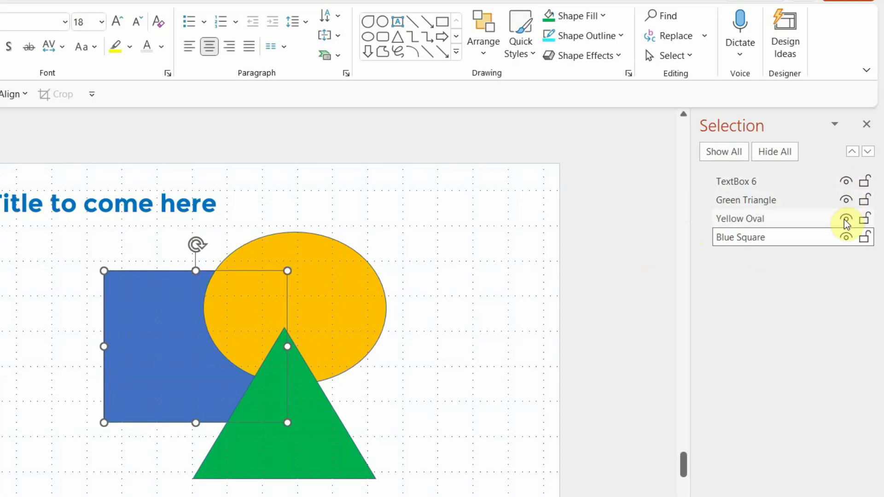
pyautogui.click(846, 218)
pyautogui.click(846, 217)
pyautogui.click(846, 238)
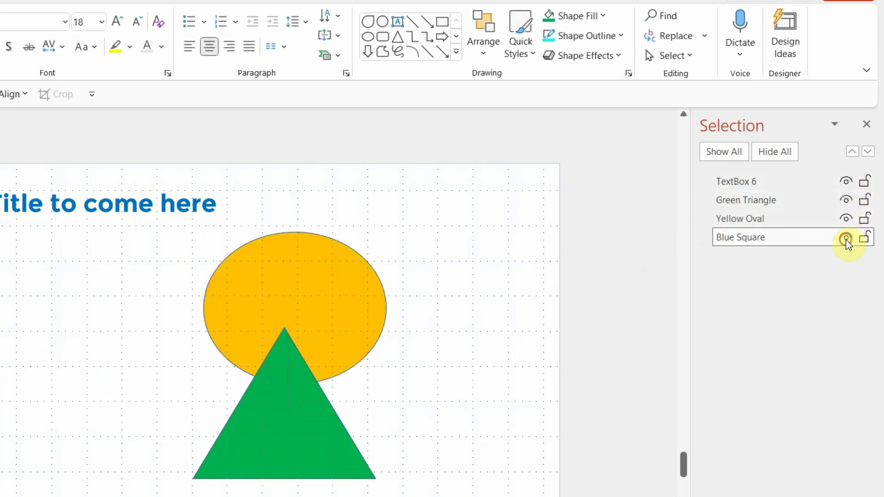
pyautogui.click(846, 238)
pyautogui.click(845, 216)
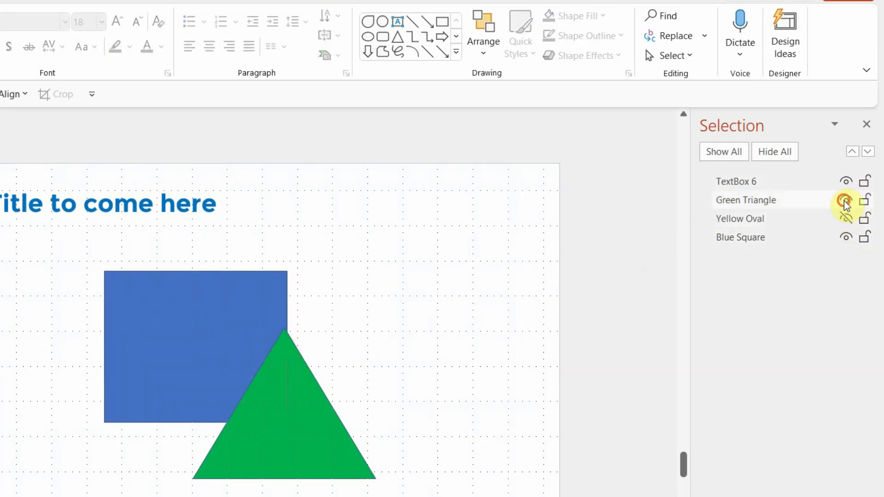
pyautogui.click(846, 200)
# Step: Enlarge the Blue Square, fill it green, and unhide the oval and triangle
pyautogui.click(270, 372)
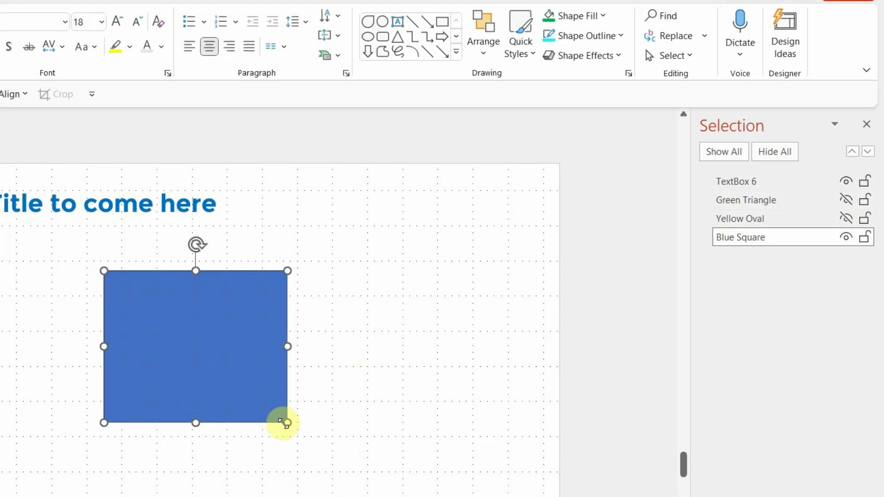
pyautogui.moveTo(287, 423); pyautogui.dragTo(298, 462)
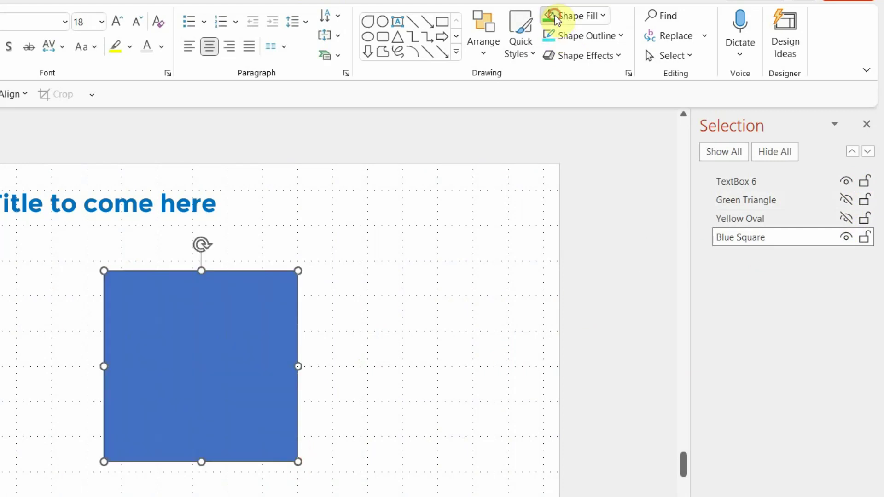
pyautogui.click(551, 16)
pyautogui.click(502, 228)
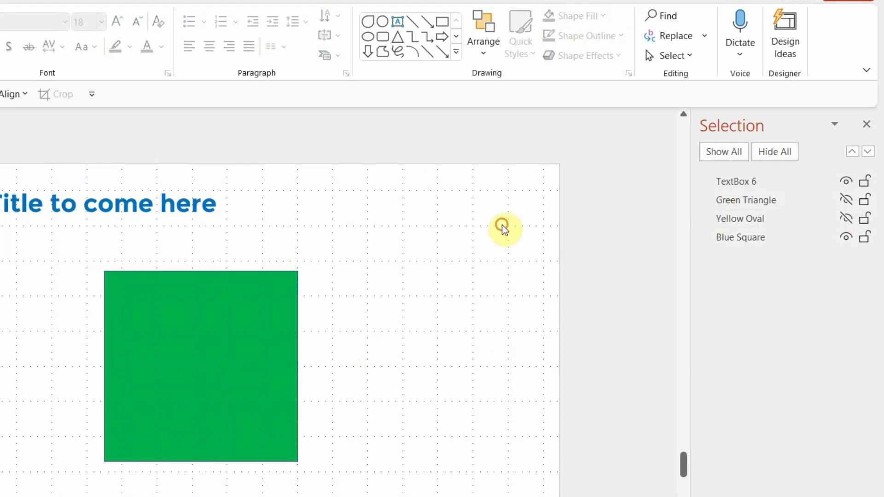
pyautogui.click(746, 217)
pyautogui.click(846, 200)
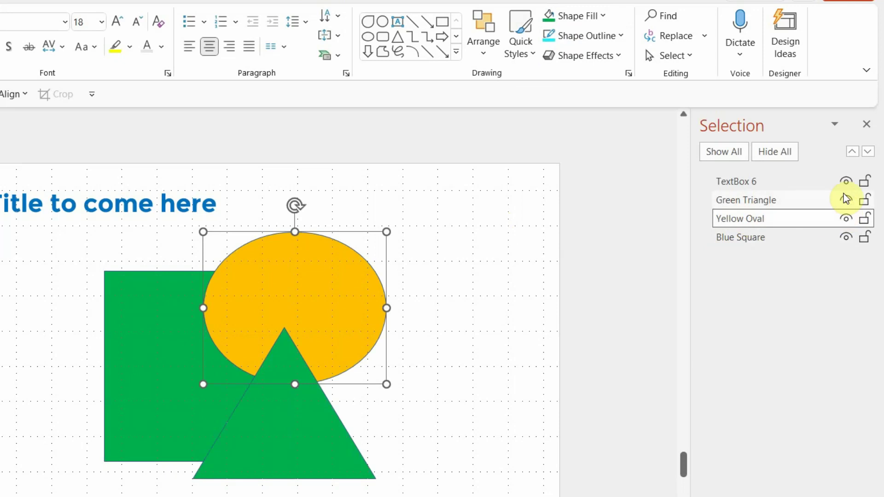
# Step: With the oval and square hidden, fill the triangle Dark Blue, then show all shapes
pyautogui.click(846, 218)
pyautogui.click(846, 237)
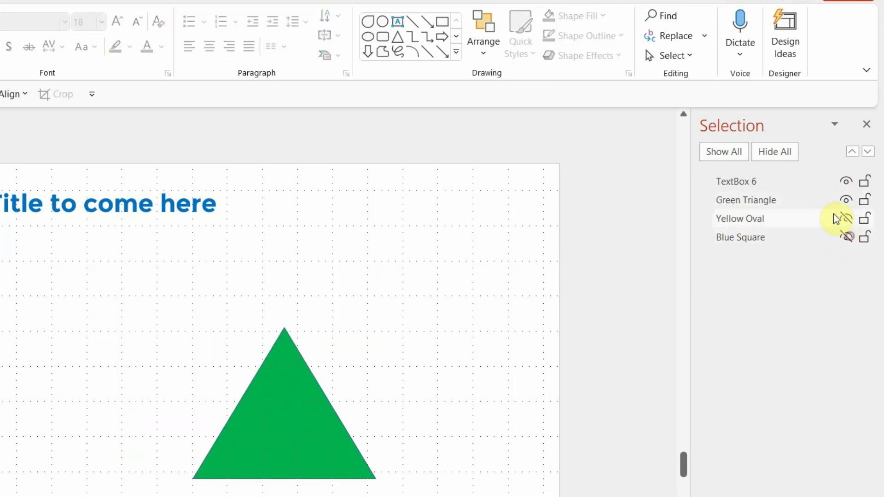
pyautogui.click(303, 368)
pyautogui.click(575, 16)
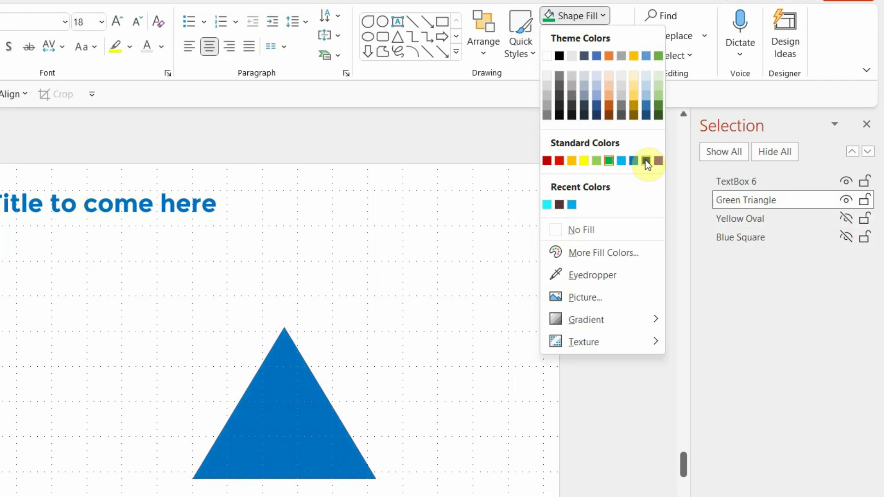
pyautogui.click(646, 161)
pyautogui.click(499, 249)
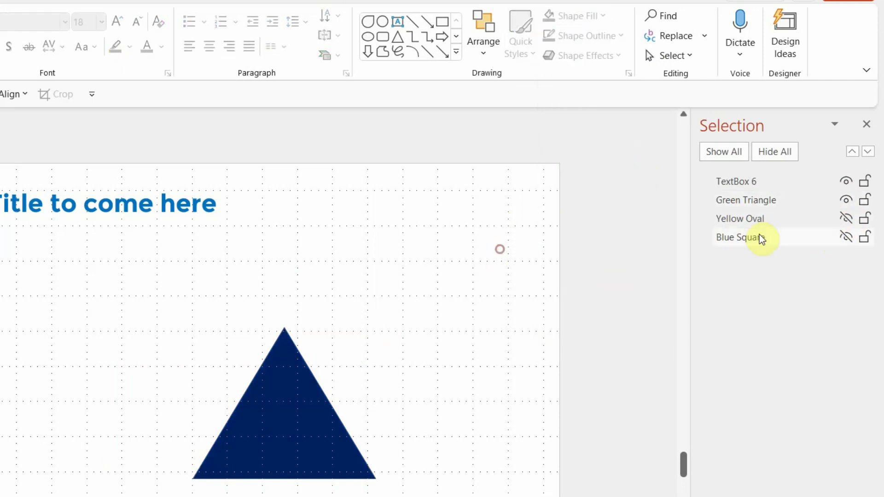
pyautogui.click(847, 217)
pyautogui.click(846, 237)
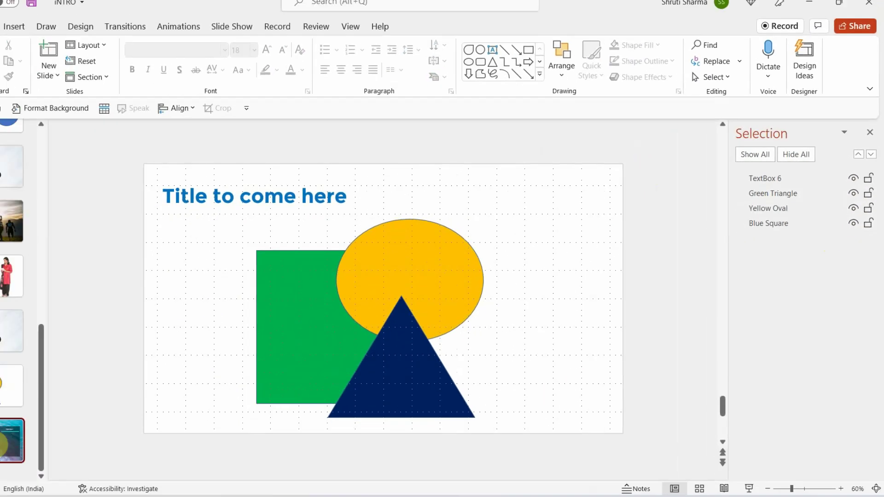
# Step: On the beach photo slide, inspect the panel layers and undo sending the middle panel back
pyautogui.click(65, 418)
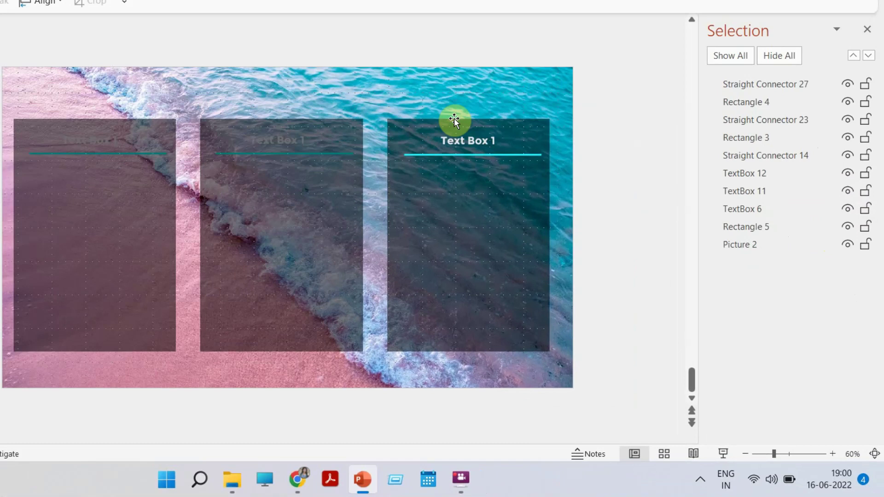
pyautogui.click(775, 81)
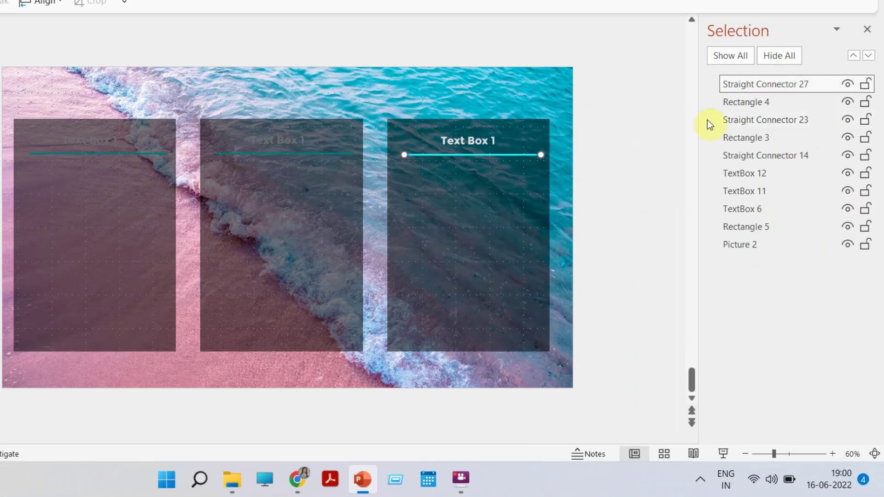
pyautogui.click(479, 186)
pyautogui.click(480, 155)
pyautogui.click(480, 138)
pyautogui.click(306, 137)
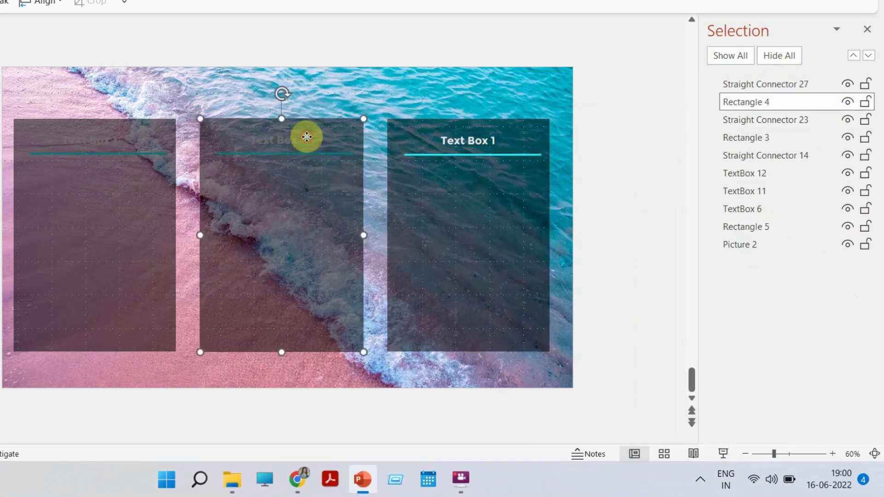
pyautogui.rightClick(232, 158)
pyautogui.click(277, 231)
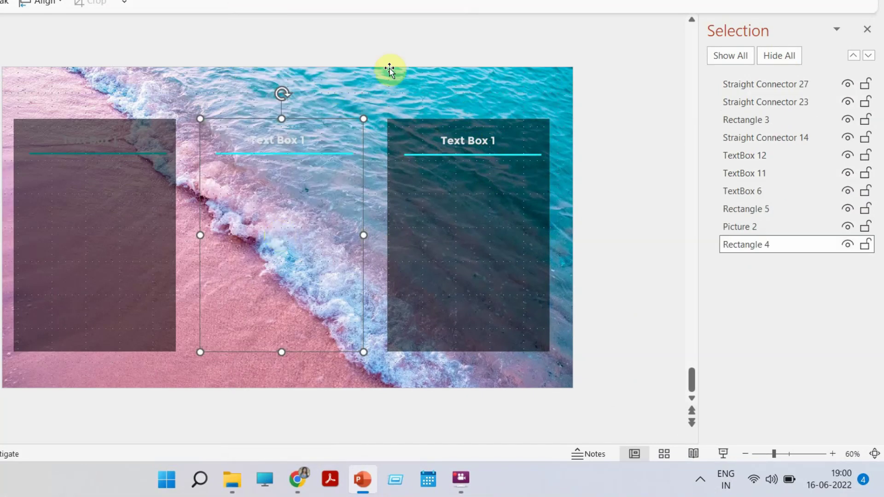
pyautogui.hotkey('ctrl', 'z')
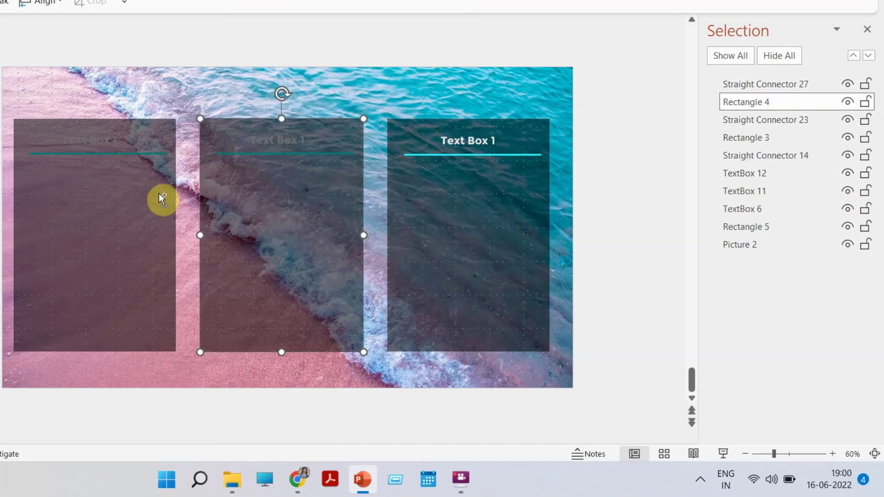
pyautogui.click(624, 191)
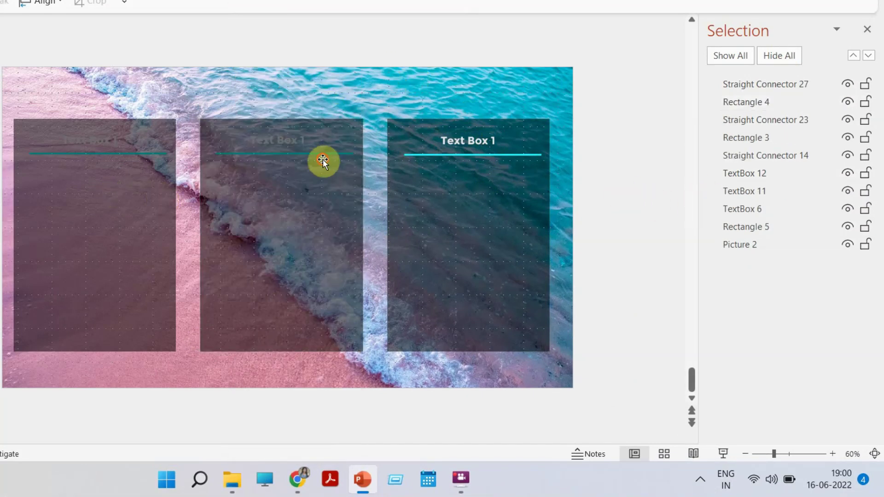
# Step: Bring the middle panel's TextBox 11 title and cyan line in front of Rectangle 4
pyautogui.click(322, 160)
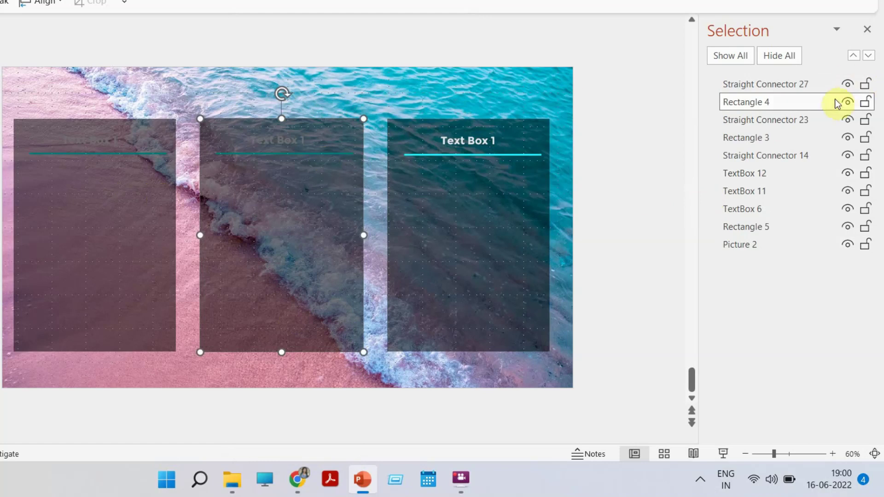
pyautogui.click(846, 101)
pyautogui.click(276, 138)
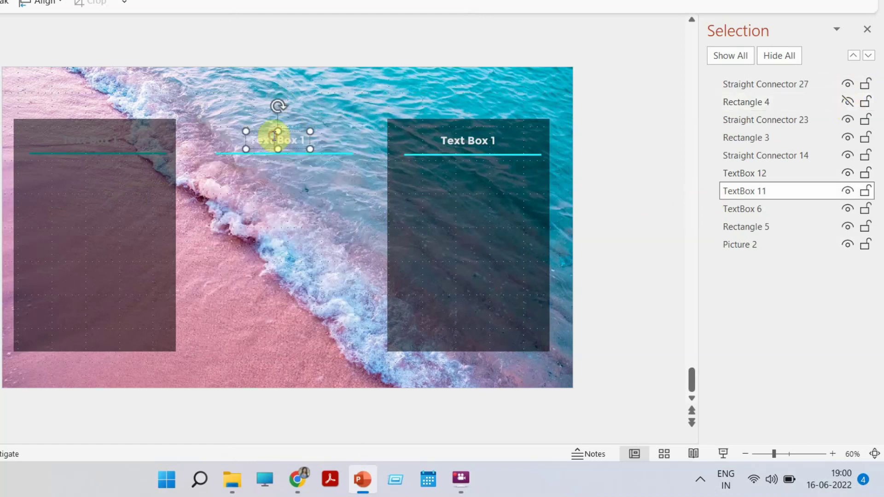
pyautogui.keyDown('shift'); pyautogui.click(238, 154); pyautogui.keyUp('shift')
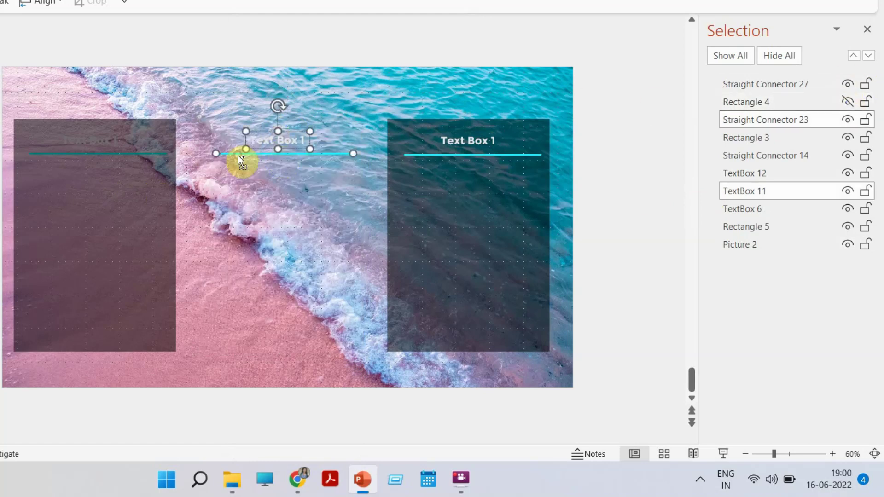
pyautogui.rightClick(237, 157)
pyautogui.click(290, 270)
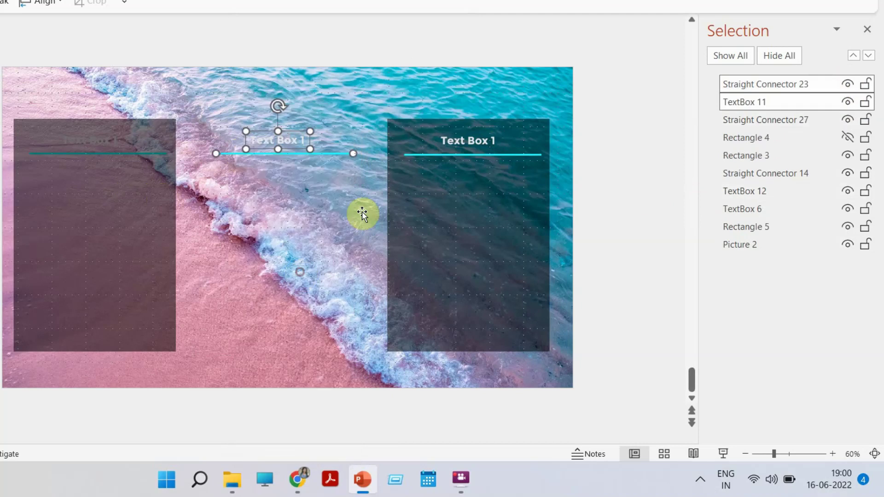
pyautogui.click(851, 101)
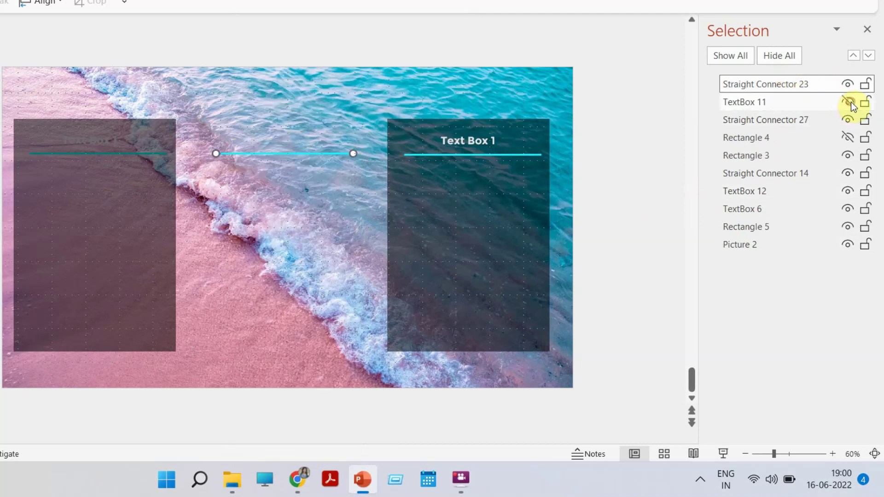
pyautogui.click(851, 102)
pyautogui.click(847, 137)
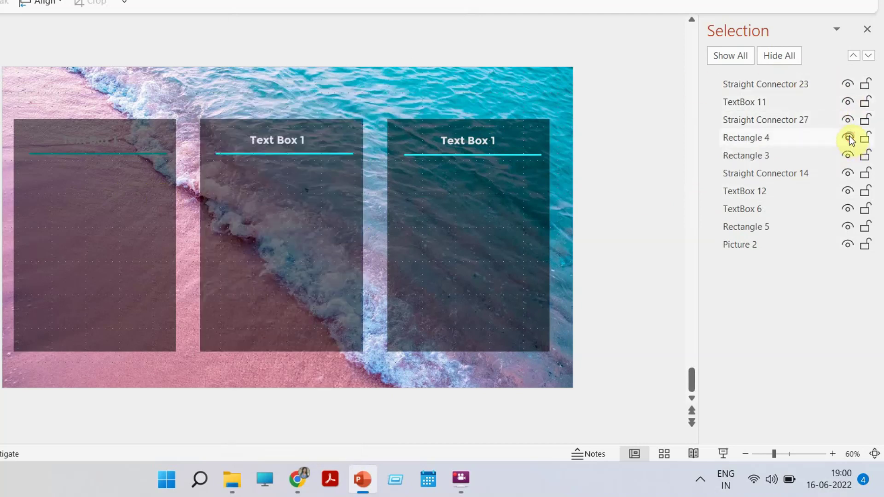
# Step: Bring the left panel's title and cyan line in front of Rectangle 3
pyautogui.click(80, 211)
pyautogui.click(851, 159)
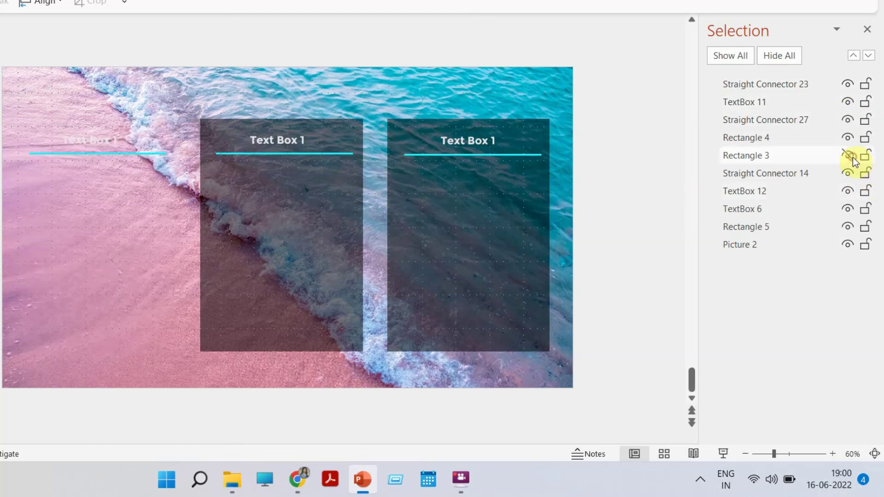
pyautogui.moveTo(4, 109); pyautogui.dragTo(192, 214)
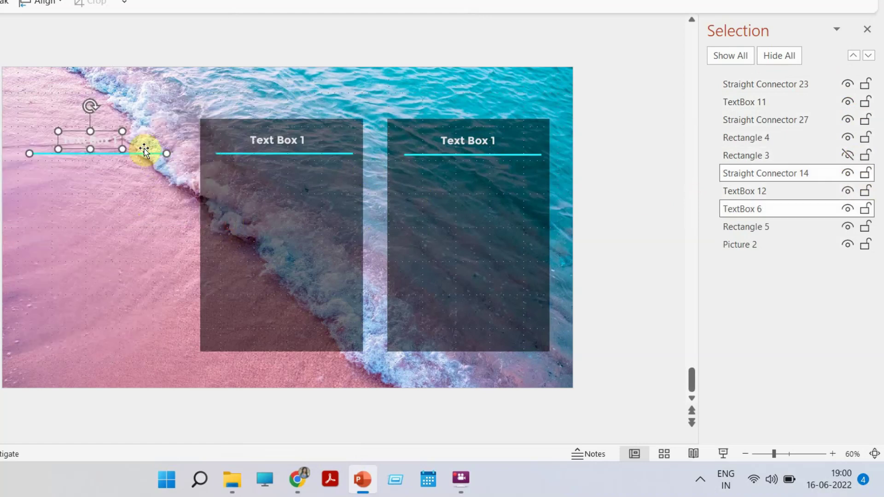
pyautogui.rightClick(121, 130)
pyautogui.click(186, 254)
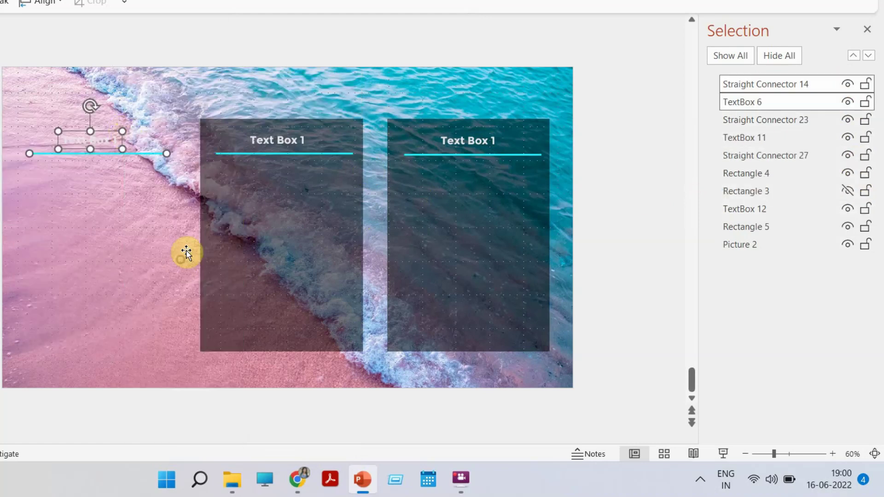
pyautogui.click(847, 190)
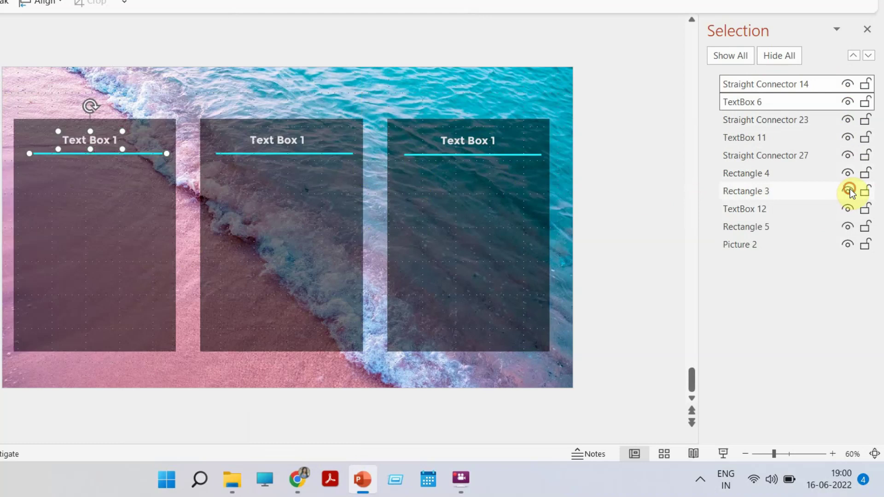
pyautogui.click(615, 185)
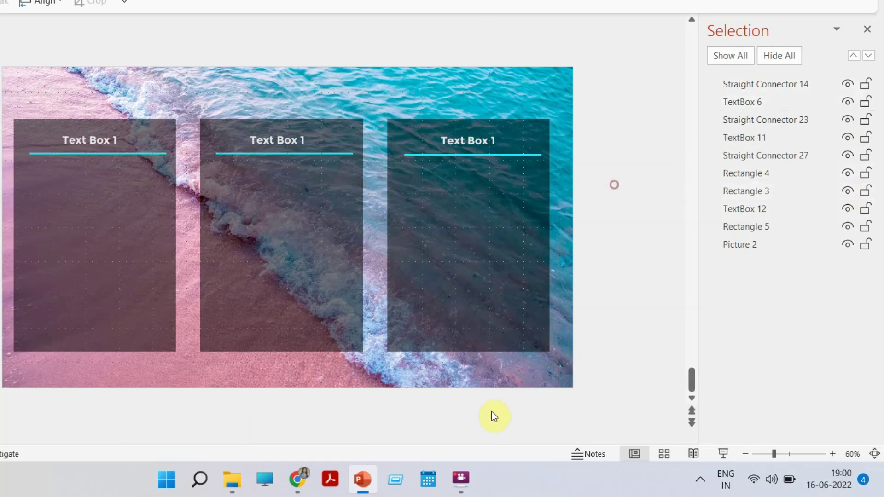
# Step: Hide the nine panels, text boxes and connectors over the beach photo in the Selection Pane
pyautogui.click(486, 102)
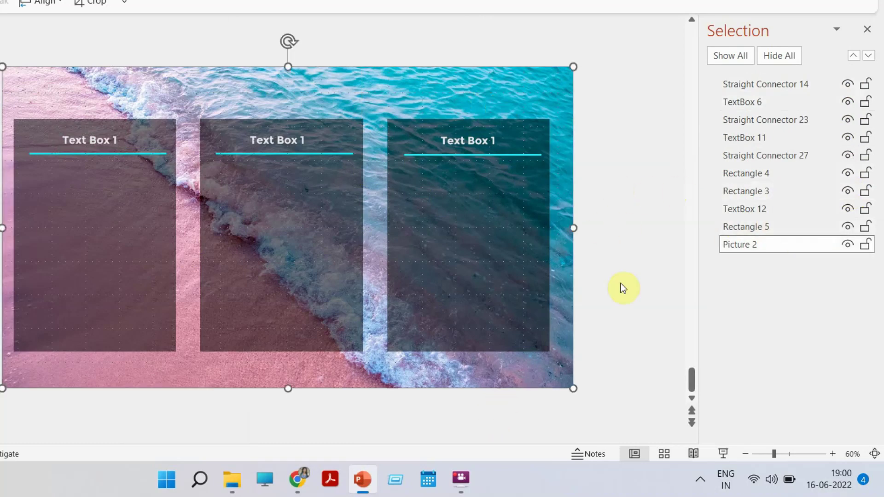
pyautogui.moveTo(618, 364); pyautogui.dragTo(8, 87)
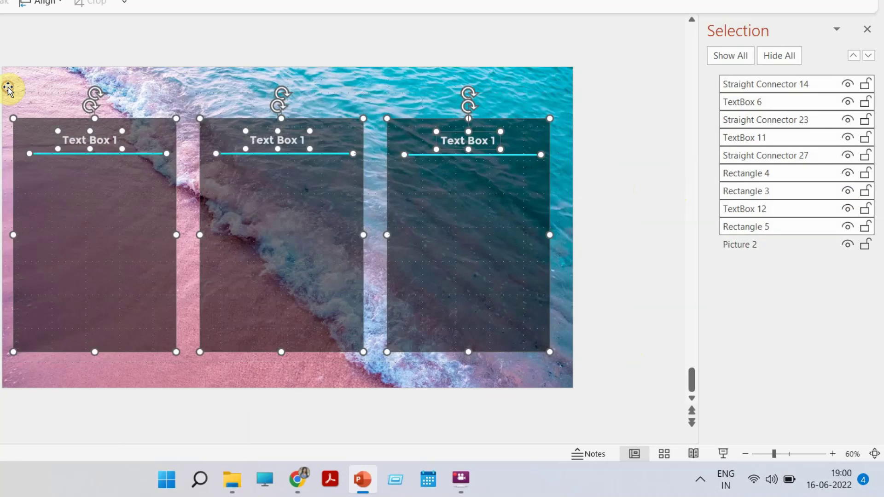
pyautogui.click(848, 84)
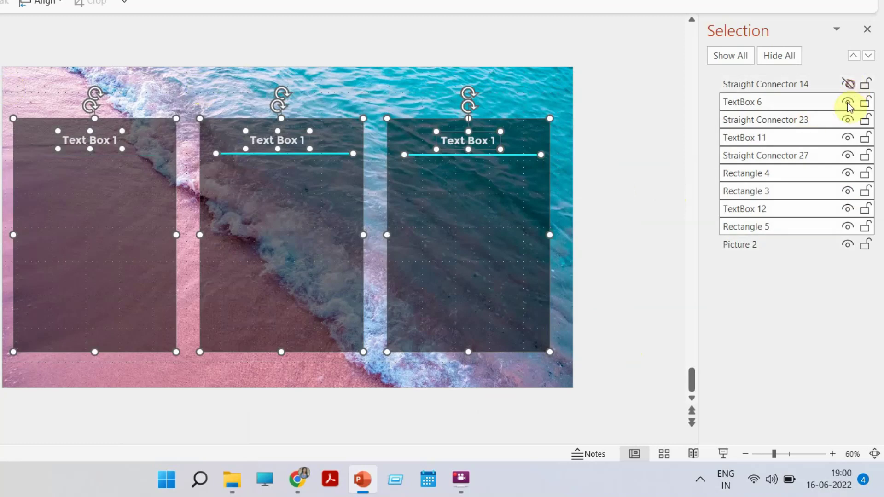
pyautogui.click(847, 102)
pyautogui.click(848, 120)
pyautogui.click(848, 138)
pyautogui.click(848, 155)
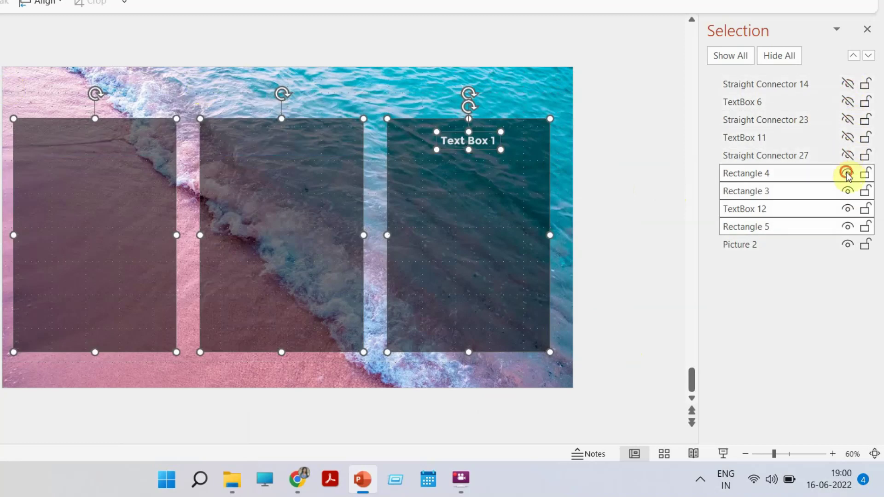
pyautogui.click(848, 173)
pyautogui.click(848, 191)
pyautogui.click(848, 208)
pyautogui.click(847, 227)
pyautogui.click(848, 244)
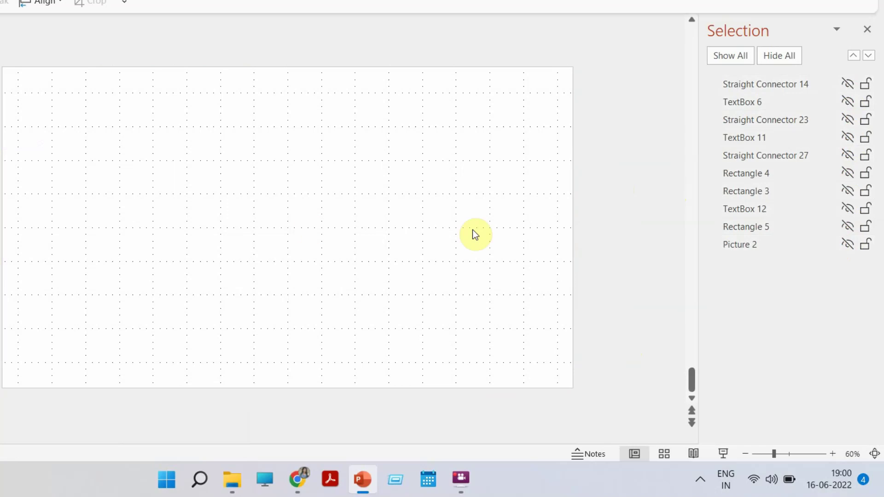
pyautogui.click(848, 244)
# Step: Recolor the beach photo to 0% saturation grayscale, then show all hidden objects again
pyautogui.click(207, 189)
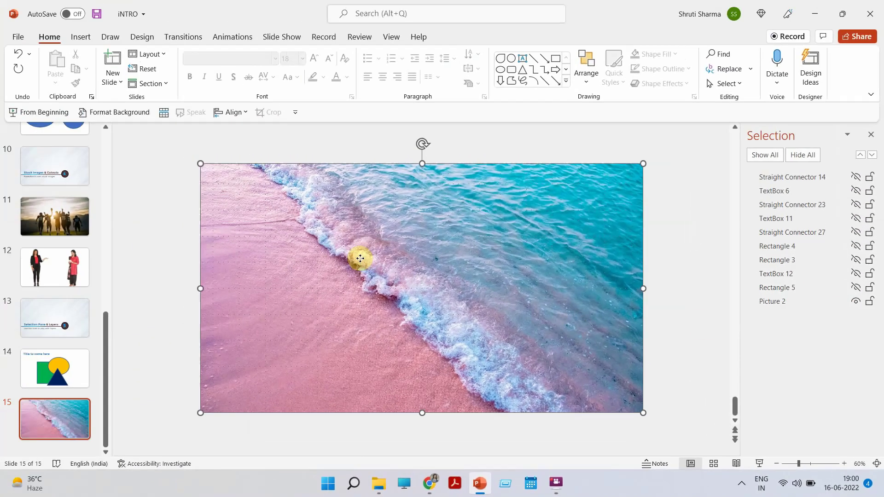
pyautogui.doubleClick(360, 259)
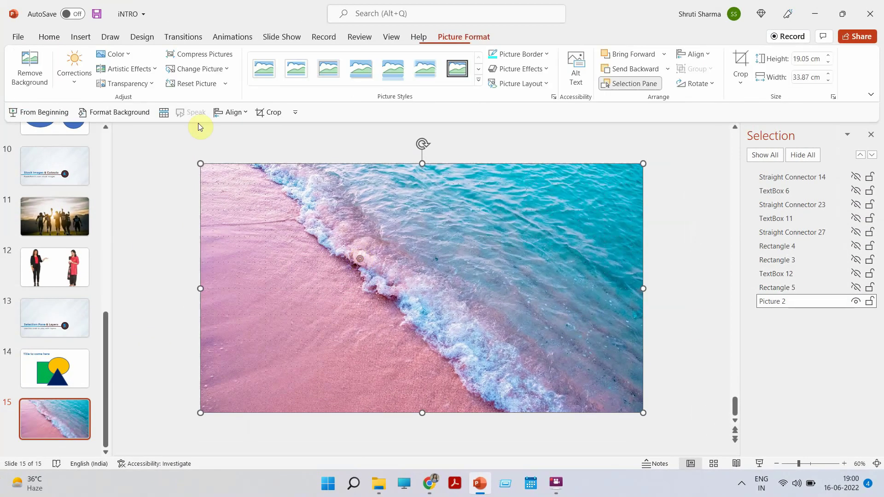
pyautogui.click(115, 54)
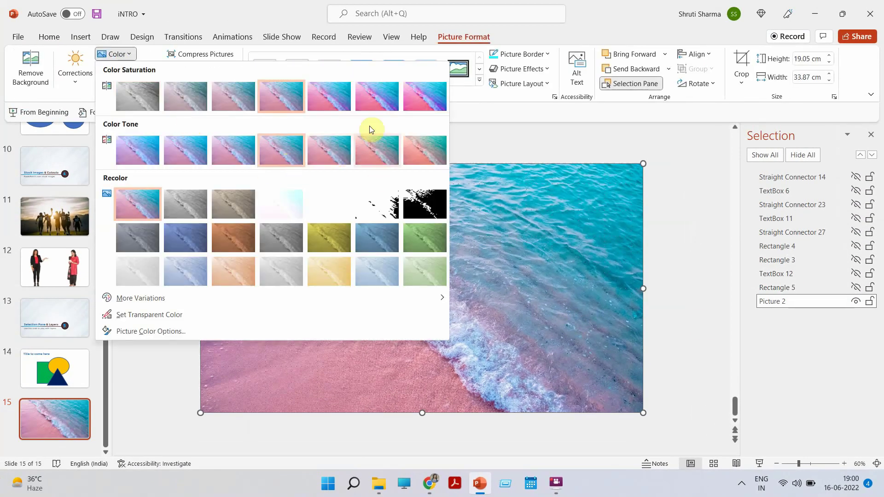
pyautogui.click(332, 105)
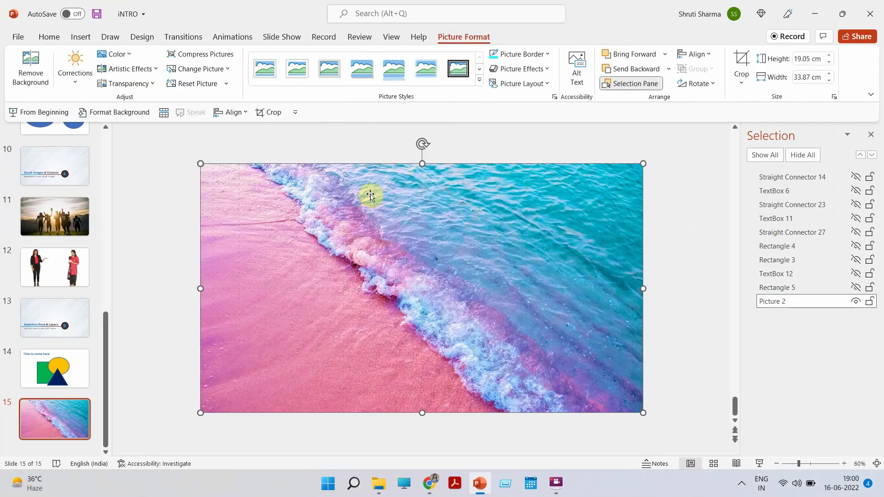
pyautogui.click(661, 251)
pyautogui.doubleClick(501, 253)
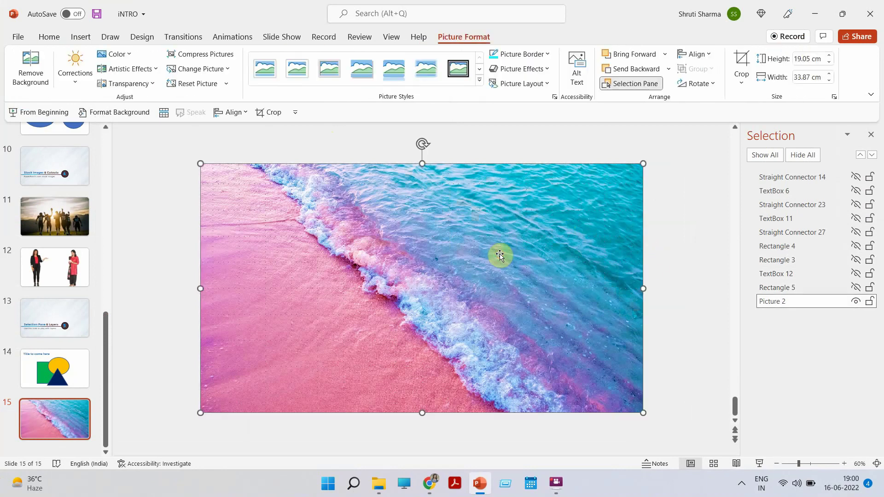
pyautogui.click(118, 54)
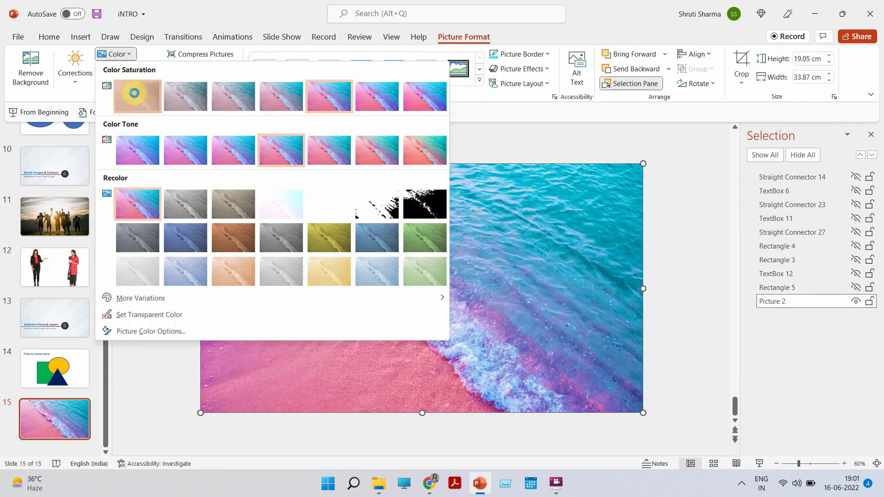
pyautogui.click(130, 93)
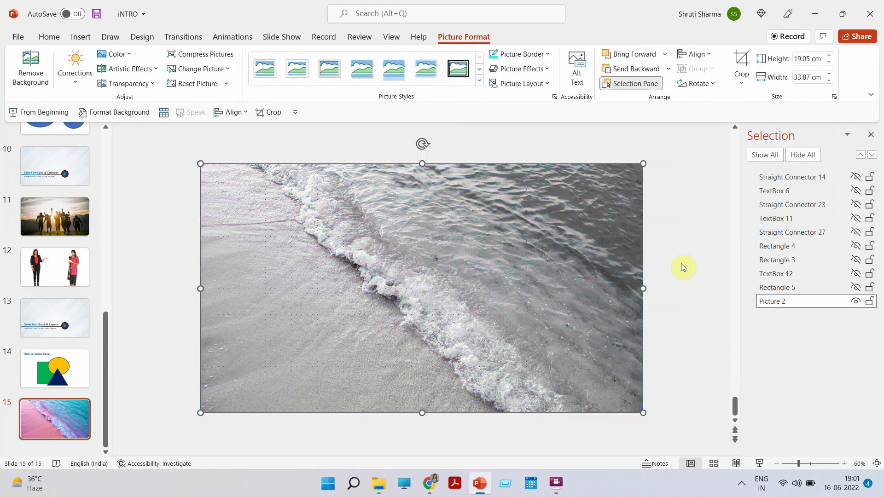
pyautogui.click(856, 288)
pyautogui.click(767, 155)
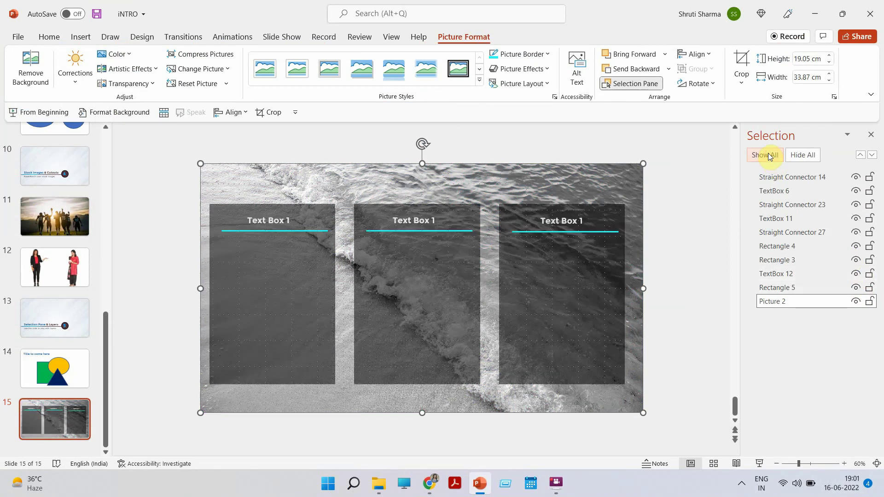
# Step: Compare the slide with and without the grayscale photo, then run slide 15 as a slideshow
pyautogui.click(855, 302)
pyautogui.click(856, 303)
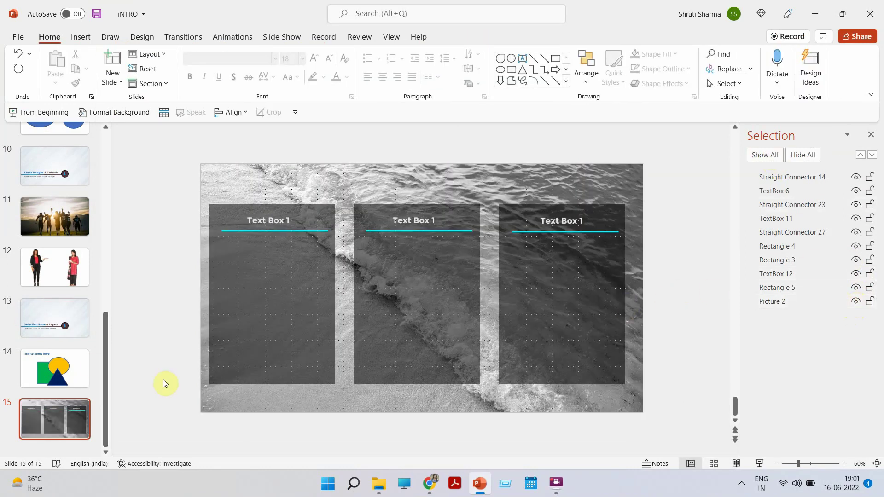
pyautogui.click(759, 465)
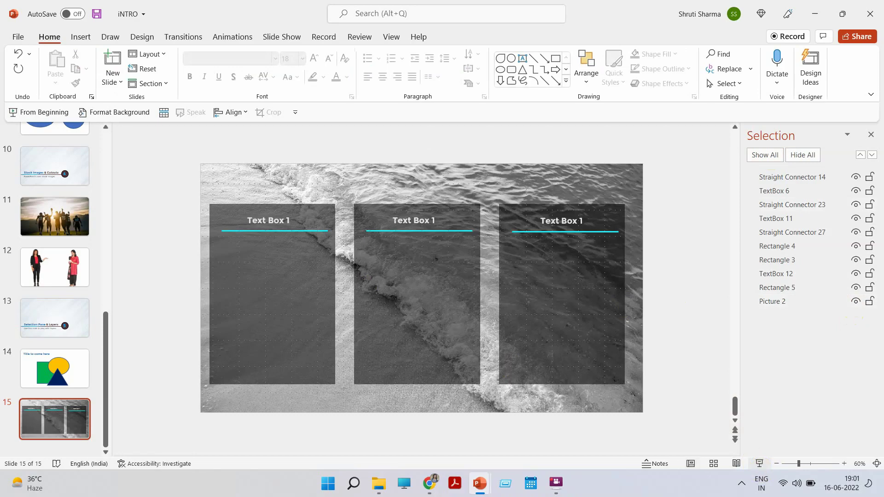